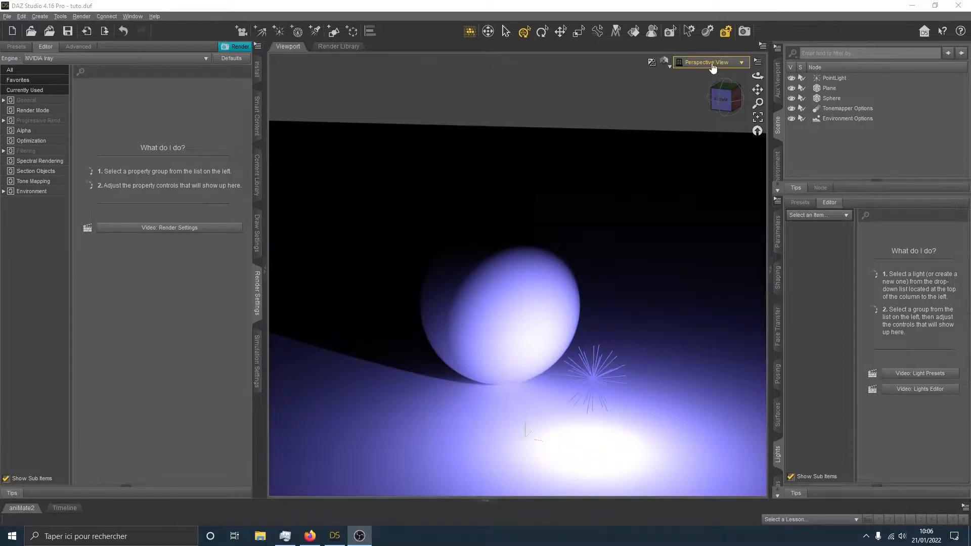
Step: Examine the existing scene's sphere, plane and point light from several viewing angles
click(710, 62)
click(612, 107)
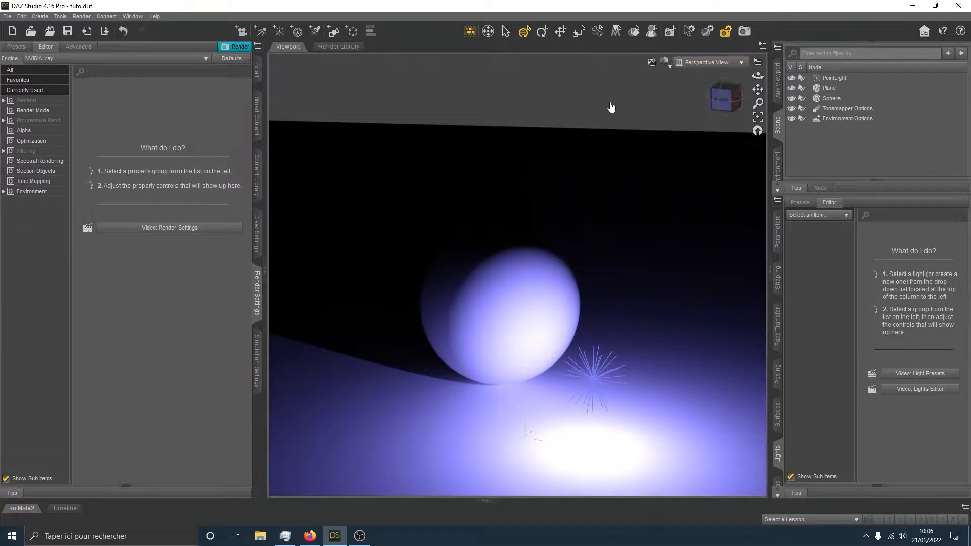
drag(720, 103, 704, 212)
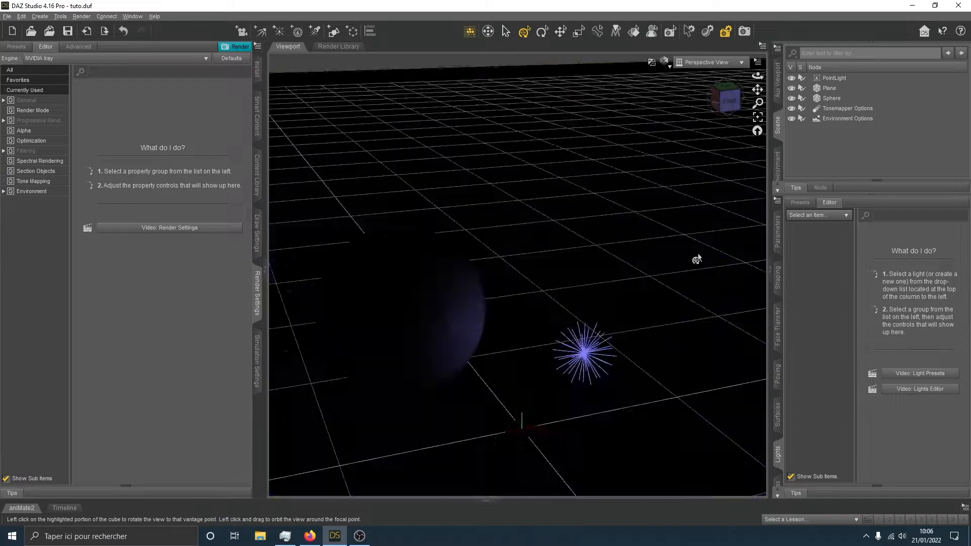
click(578, 354)
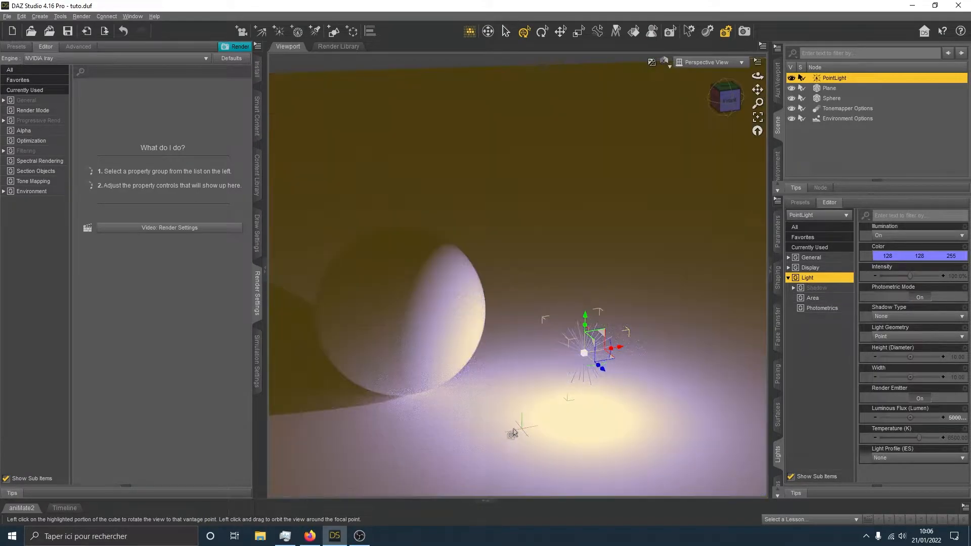
click(512, 433)
click(408, 306)
drag(723, 98, 644, 80)
drag(696, 181, 711, 177)
drag(741, 281, 547, 353)
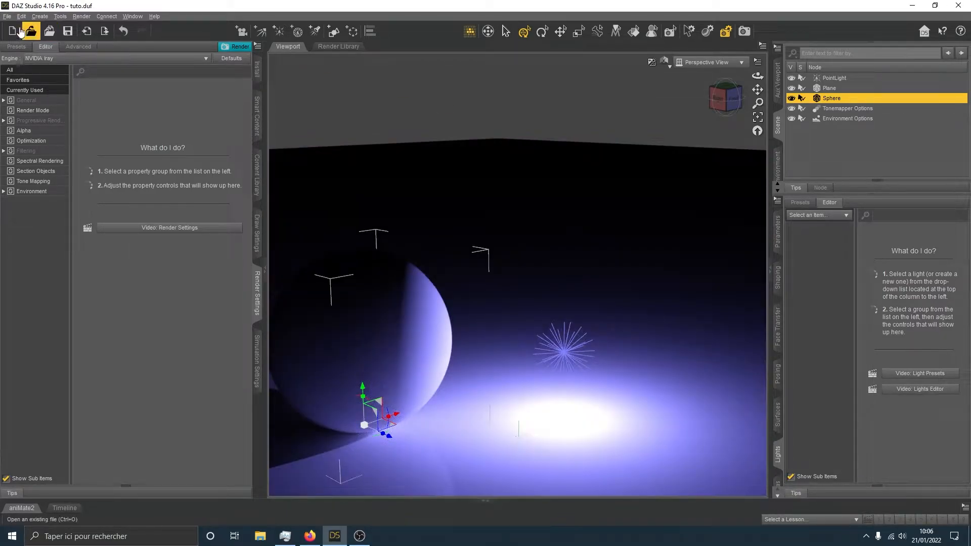
Step: Start a new empty scene and set the viewport draw style to Texture Shaded
click(9, 32)
click(479, 279)
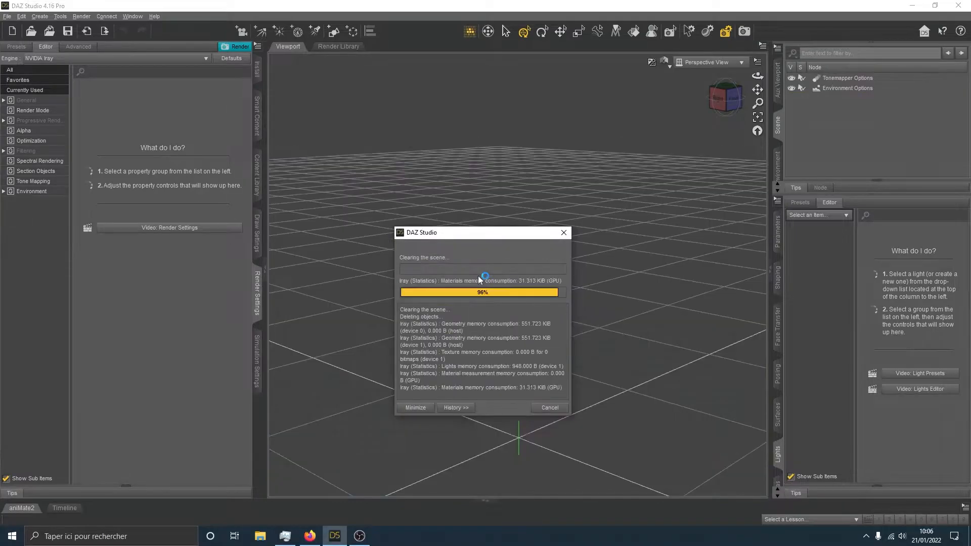
click(664, 61)
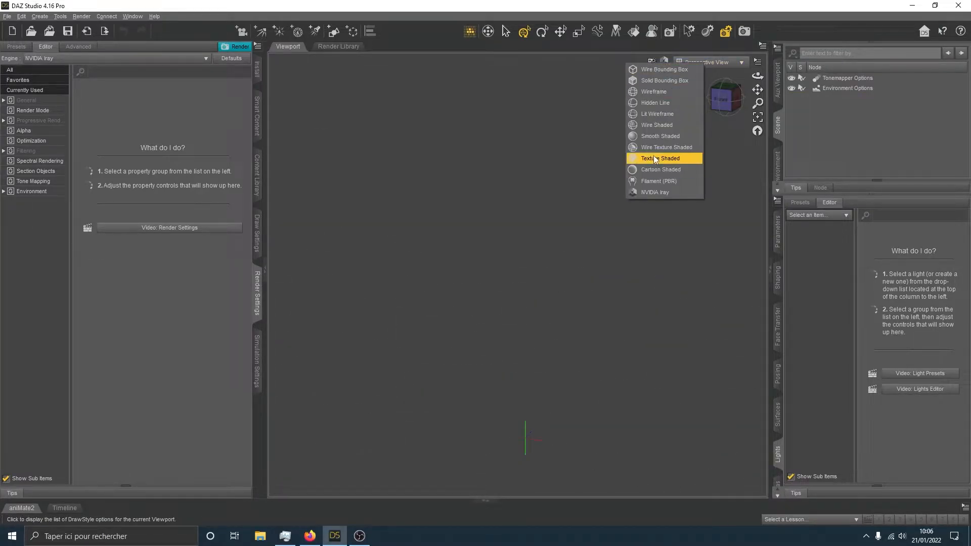
click(653, 156)
Step: Create a 1 m plane primitive at World Center with Y Positive axis, and greatly enlarge it using its overall Scale
key(ctrl+shift+p)
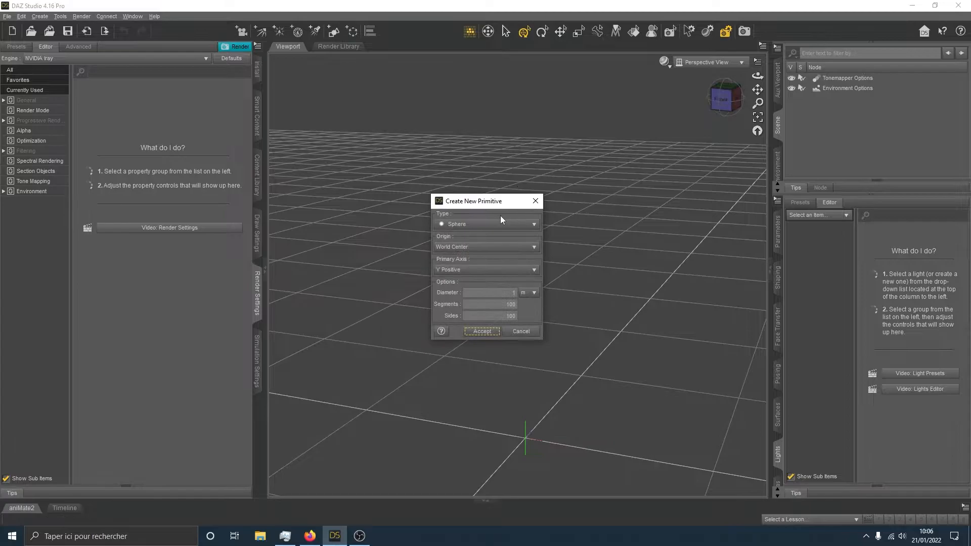
click(499, 226)
click(478, 249)
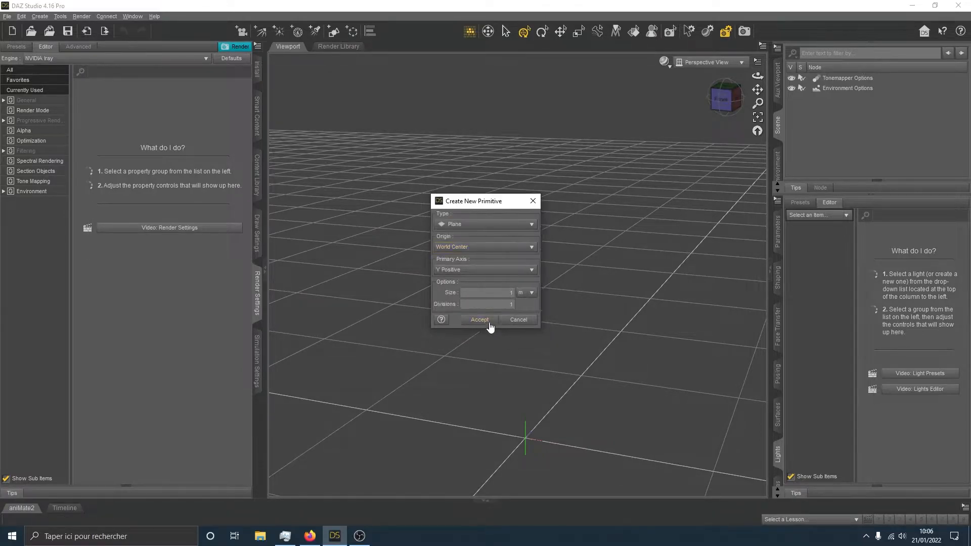
click(490, 330)
click(779, 231)
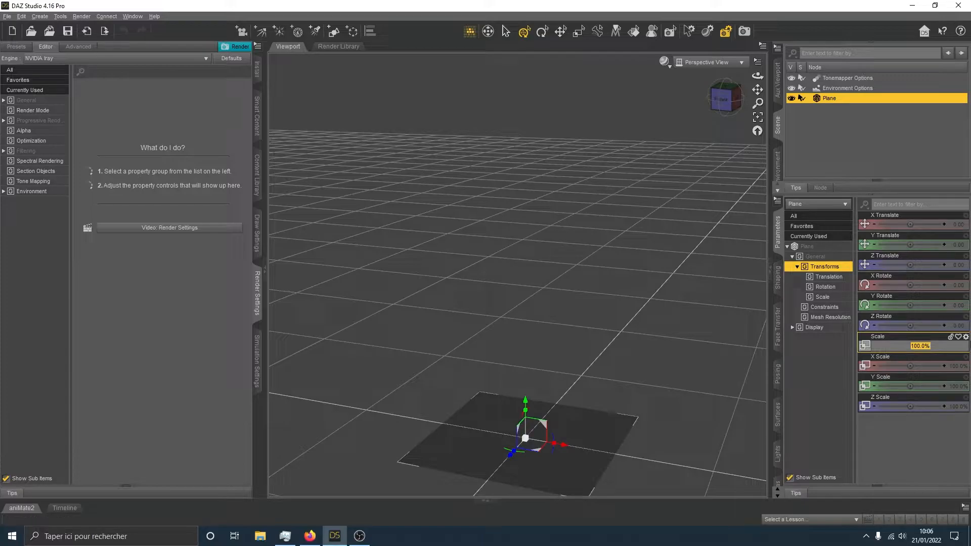
key(Return)
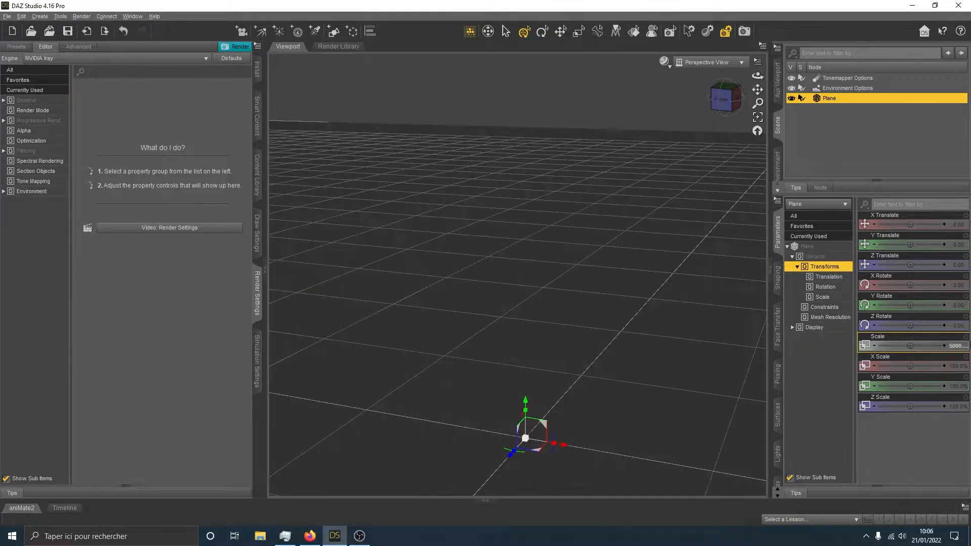
Step: Create a sphere primitive at World Center and move it back to about X -49, Z -61
click(331, 33)
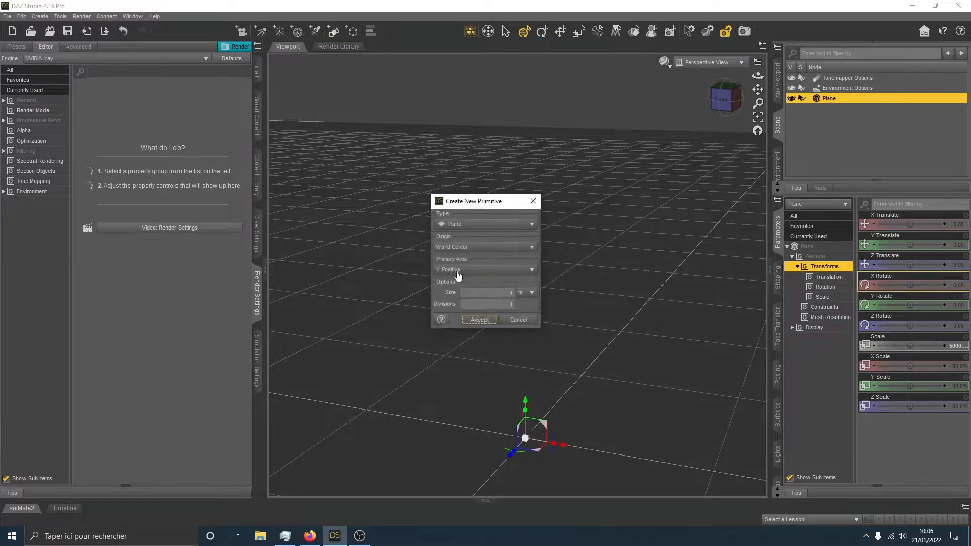
click(465, 222)
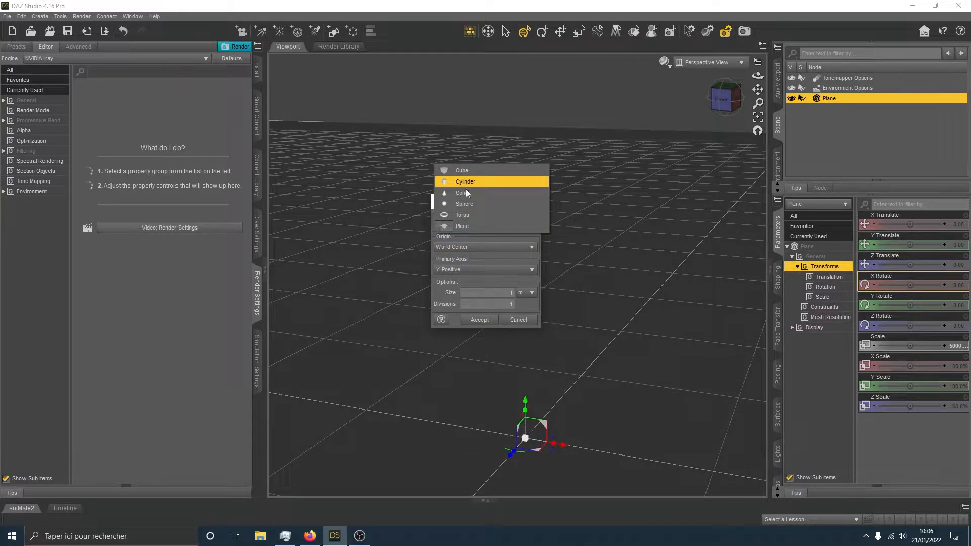
click(464, 204)
click(479, 319)
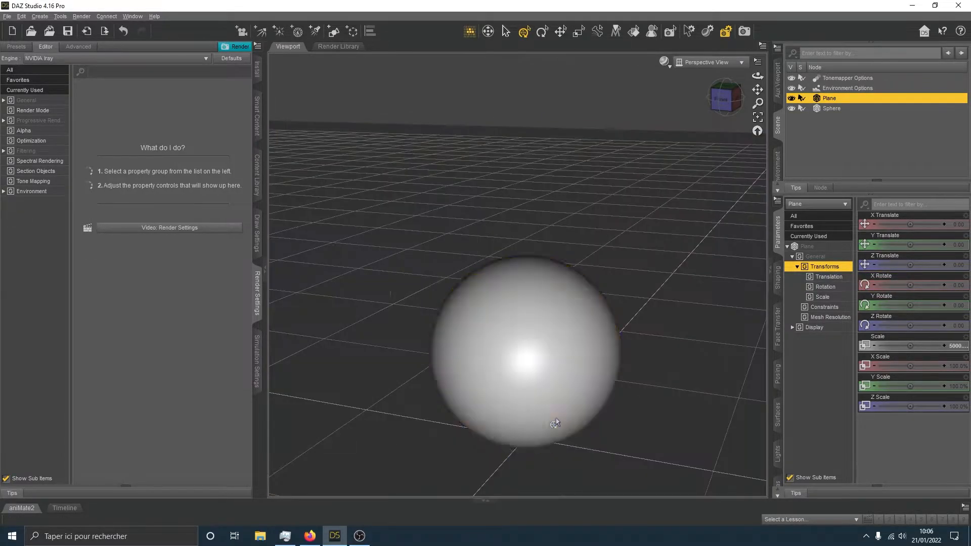
click(555, 422)
drag(563, 445, 486, 391)
Step: Create a point light and raise it above the ground to about Y 60
click(279, 31)
click(493, 292)
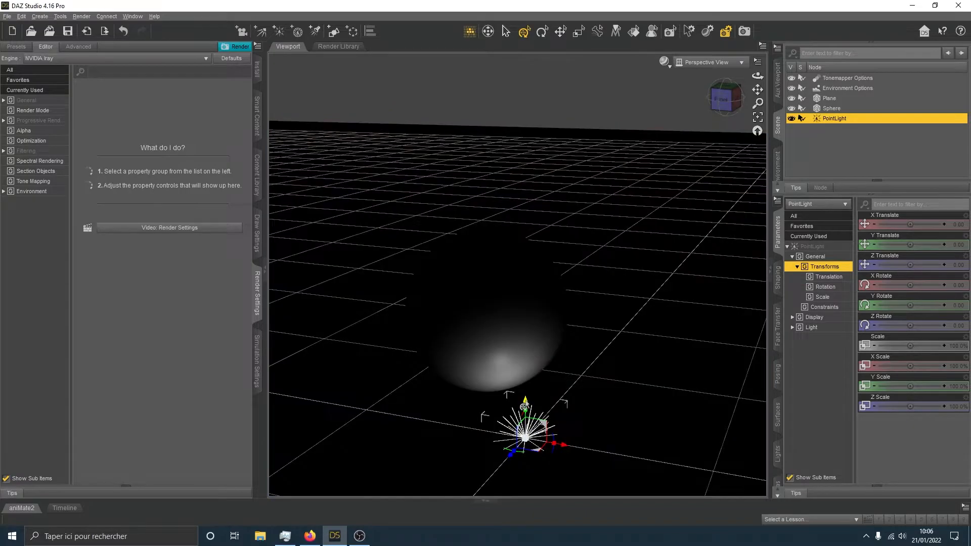
drag(523, 387, 516, 298)
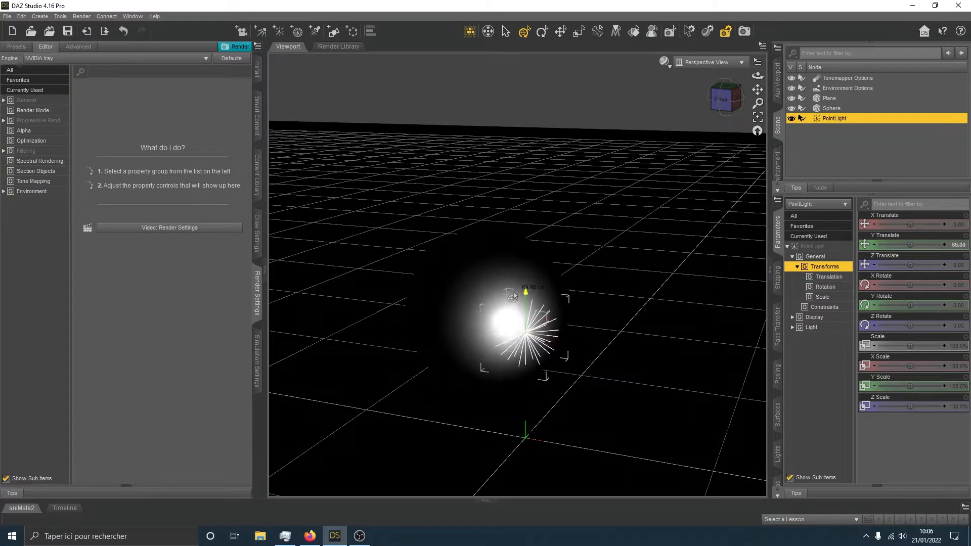
Step: Shift the point light to about X 10 and move the sphere away from it to about X -80, Z -114
click(736, 99)
click(734, 88)
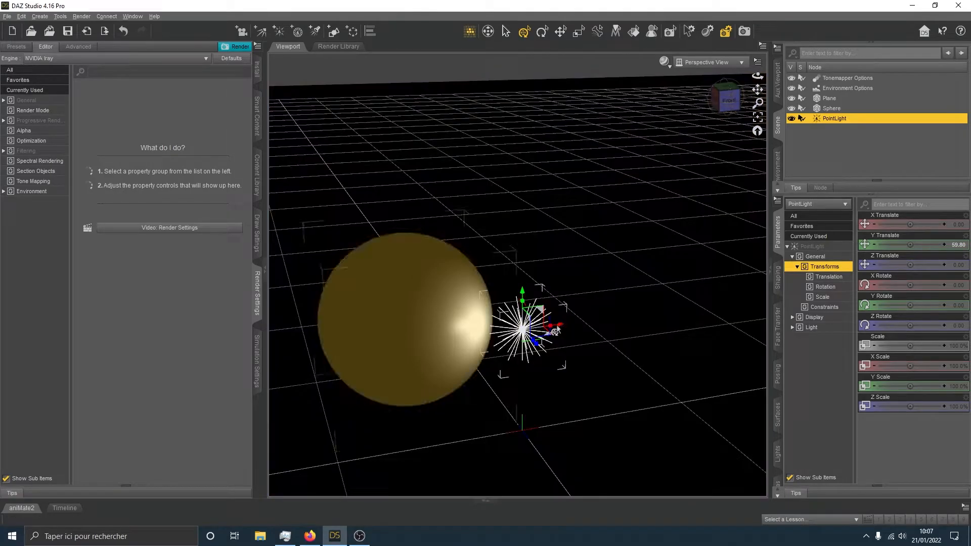
drag(554, 331, 575, 332)
click(445, 318)
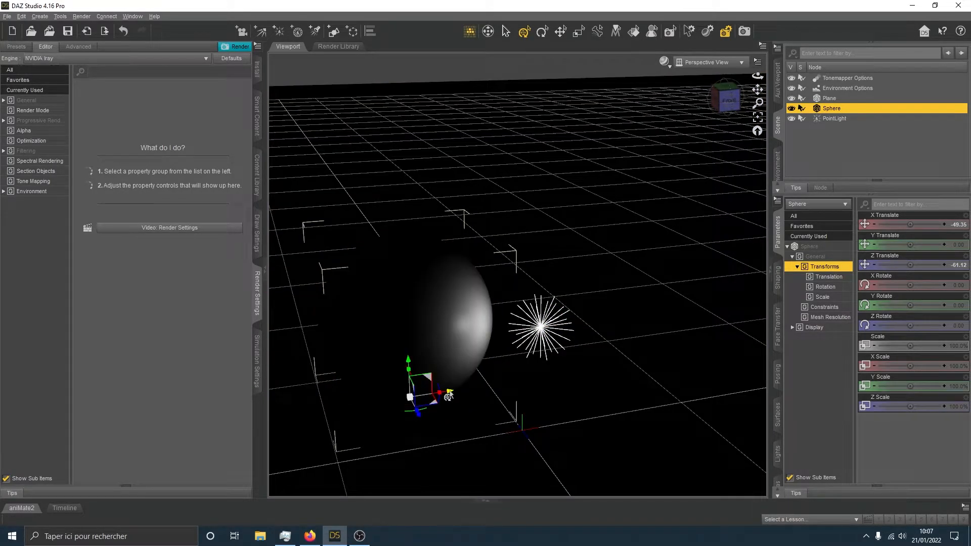
drag(448, 397, 258, 292)
Step: Set the render Environment Mode to Scene Only
click(31, 191)
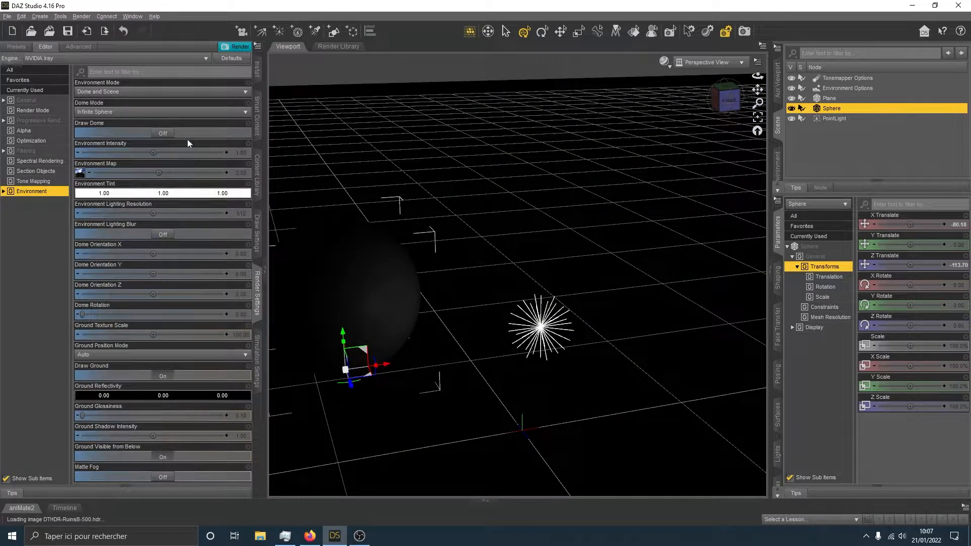
click(111, 92)
click(99, 133)
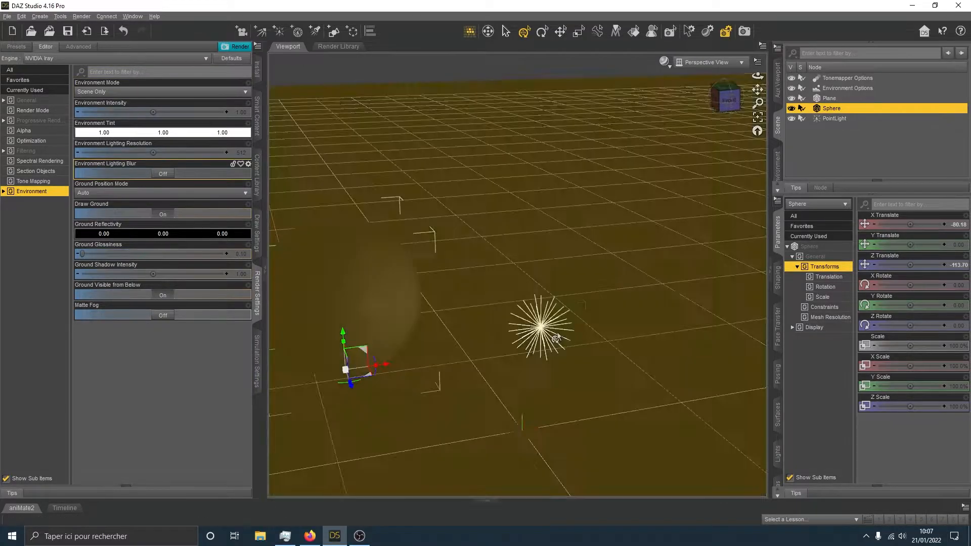
Step: Set the viewport draw style to NVIDIA Iray with the sphere and point light in view
click(546, 333)
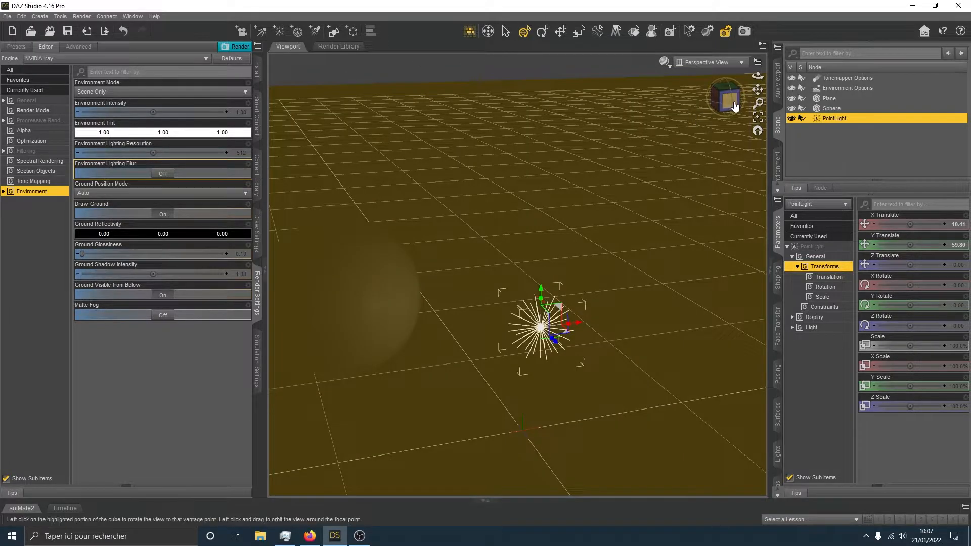
click(726, 99)
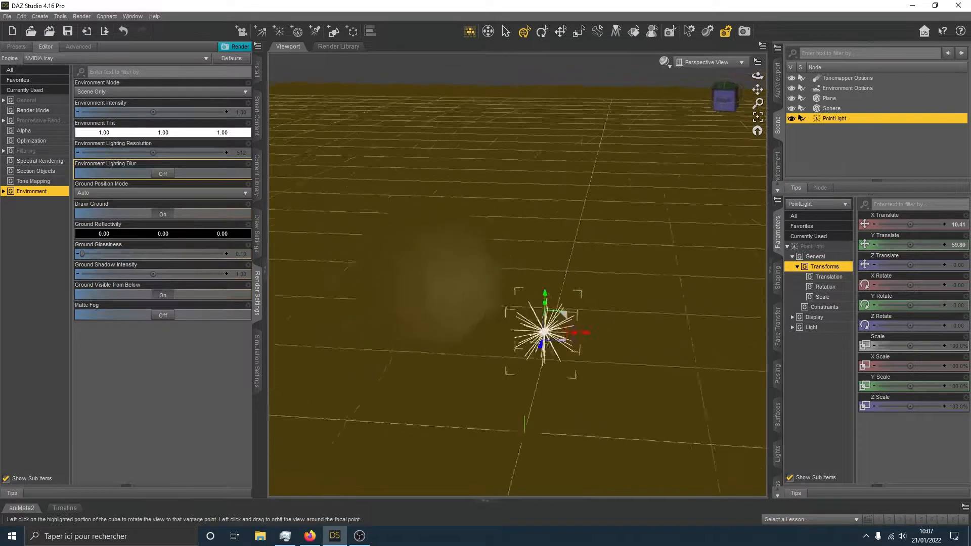
click(663, 62)
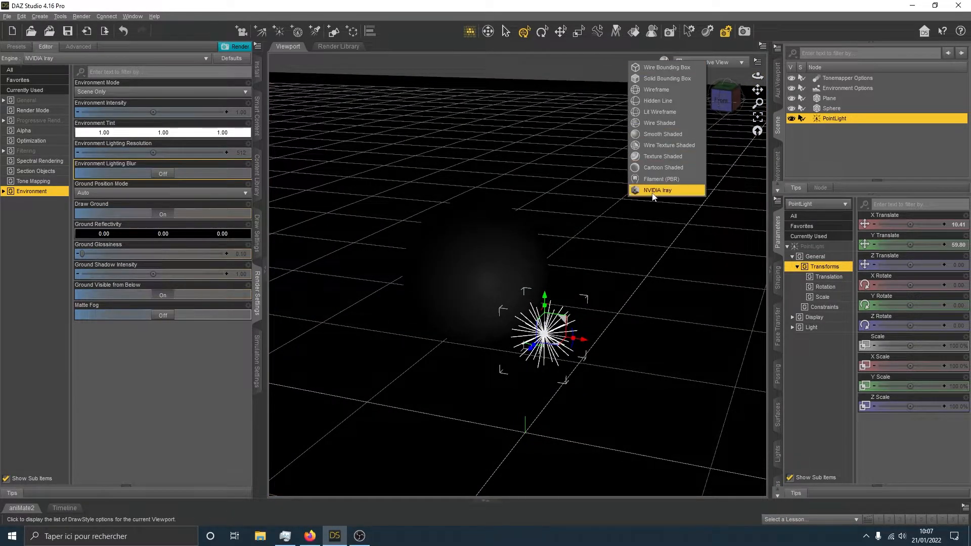
click(668, 188)
drag(717, 104, 704, 95)
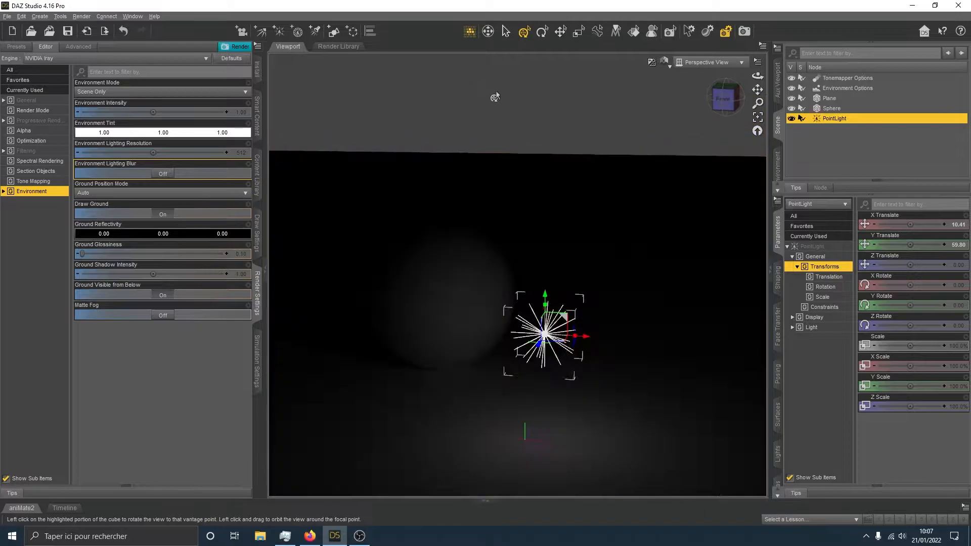
click(494, 94)
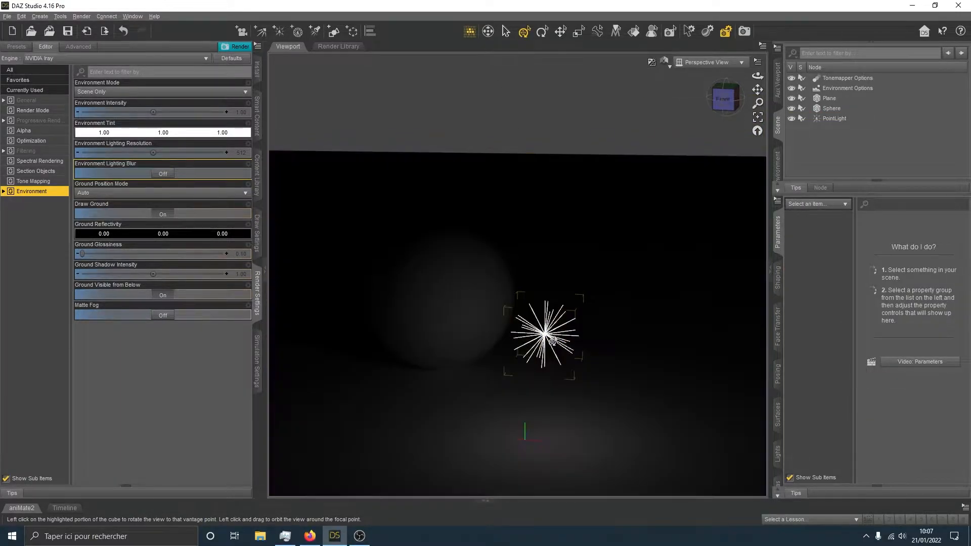
Step: Set the point light's Luminous Flux to 50000 lumens
click(555, 342)
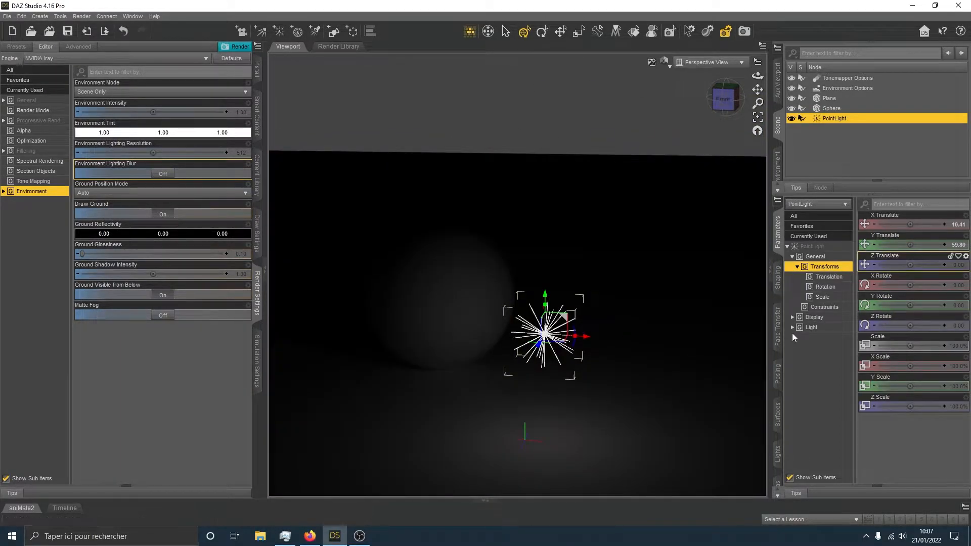
click(811, 328)
click(953, 406)
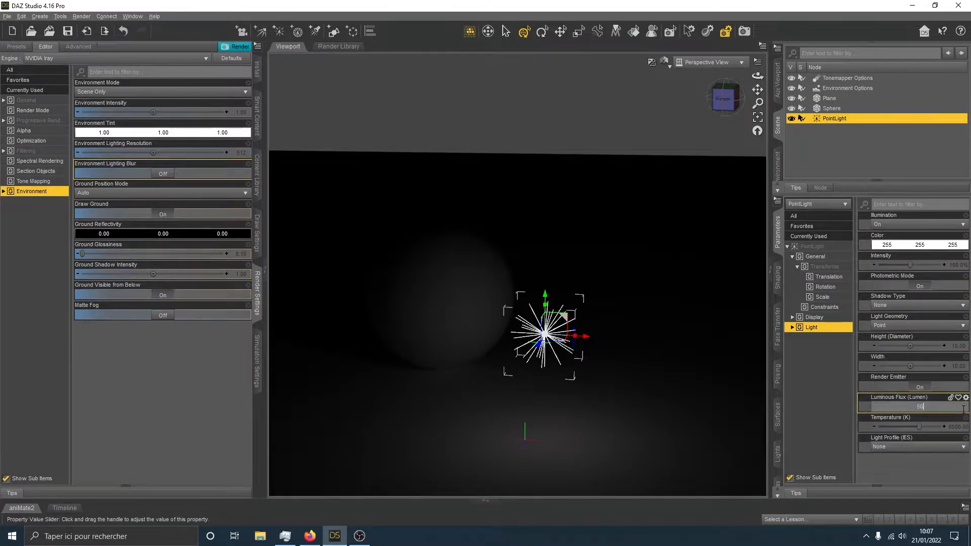
text(50000)
key(Return)
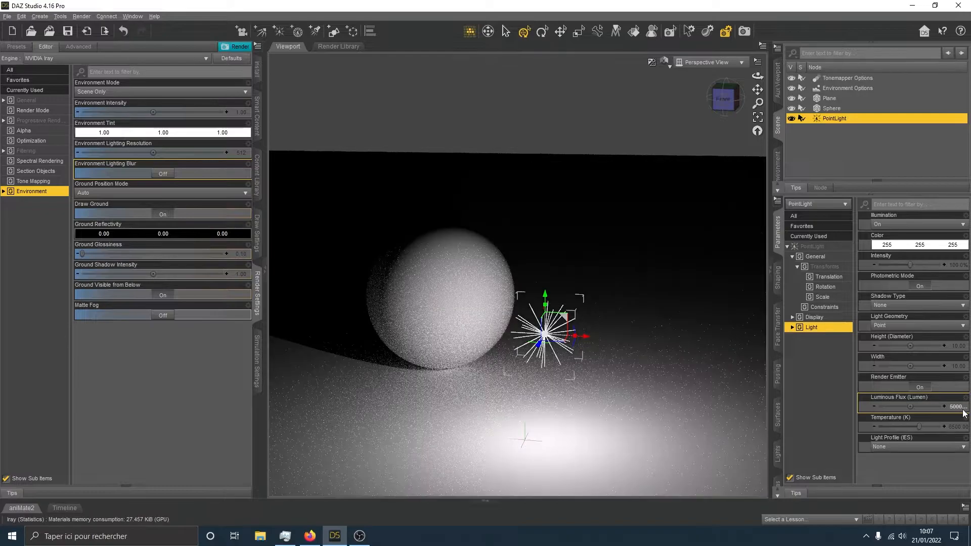
click(625, 115)
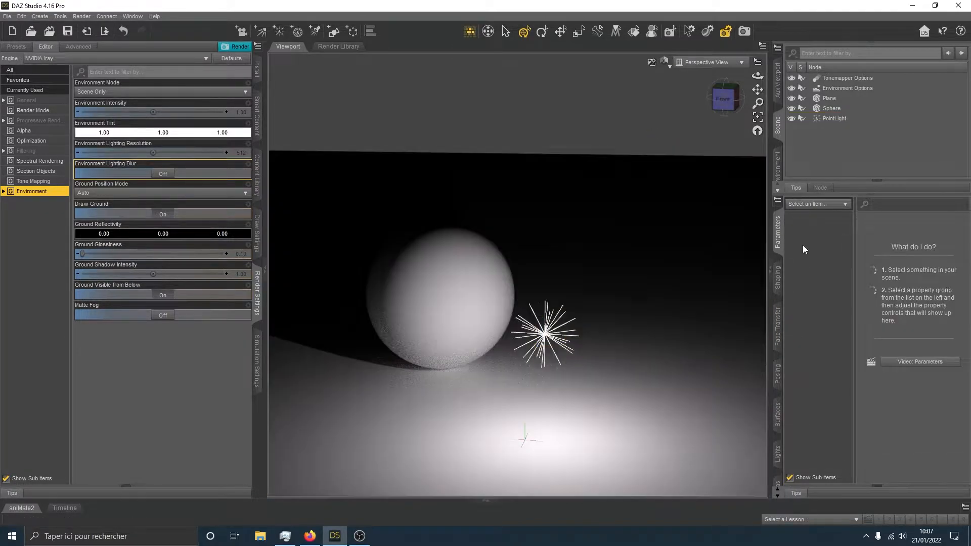
Step: Examine the point light's General, Display and Light property groups in the Lights editor
click(547, 338)
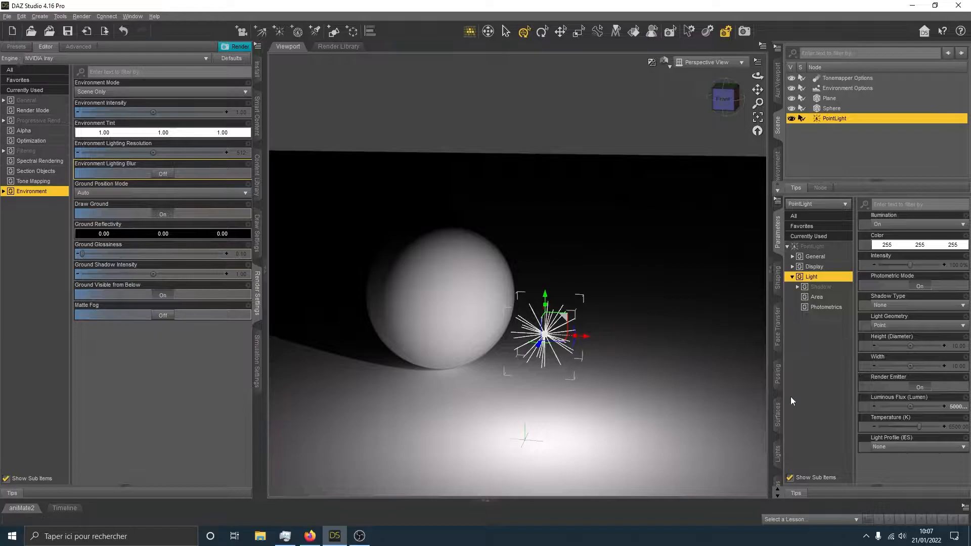
click(778, 454)
click(788, 278)
click(778, 226)
click(779, 455)
click(807, 258)
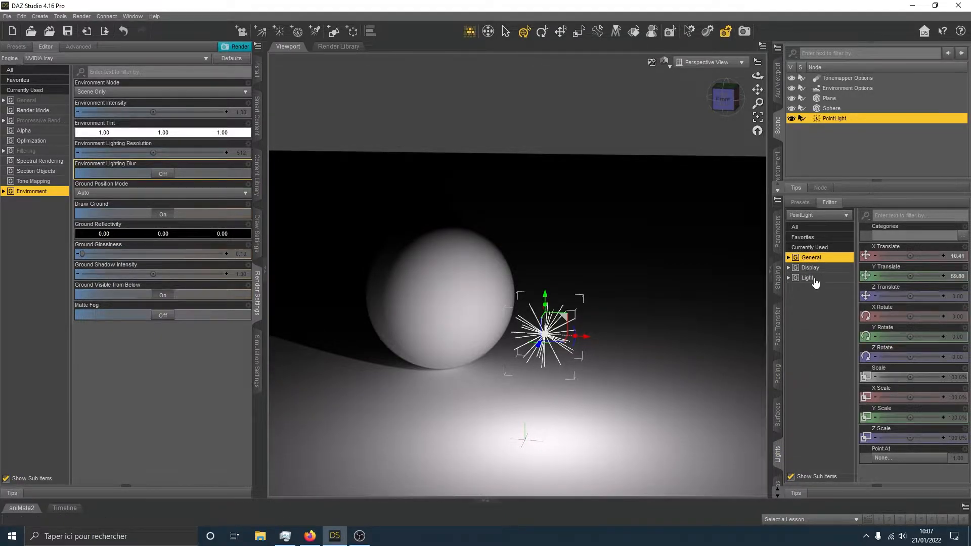
click(810, 268)
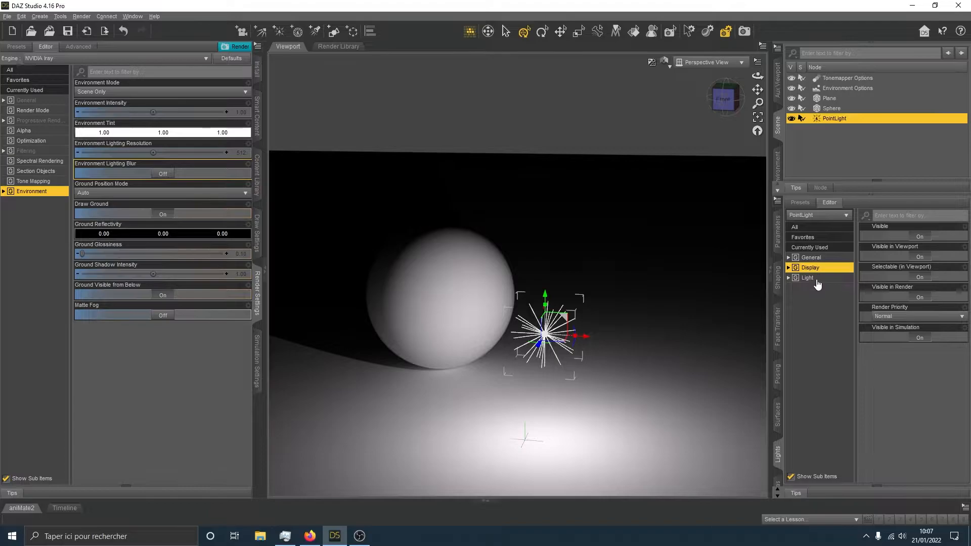
click(809, 278)
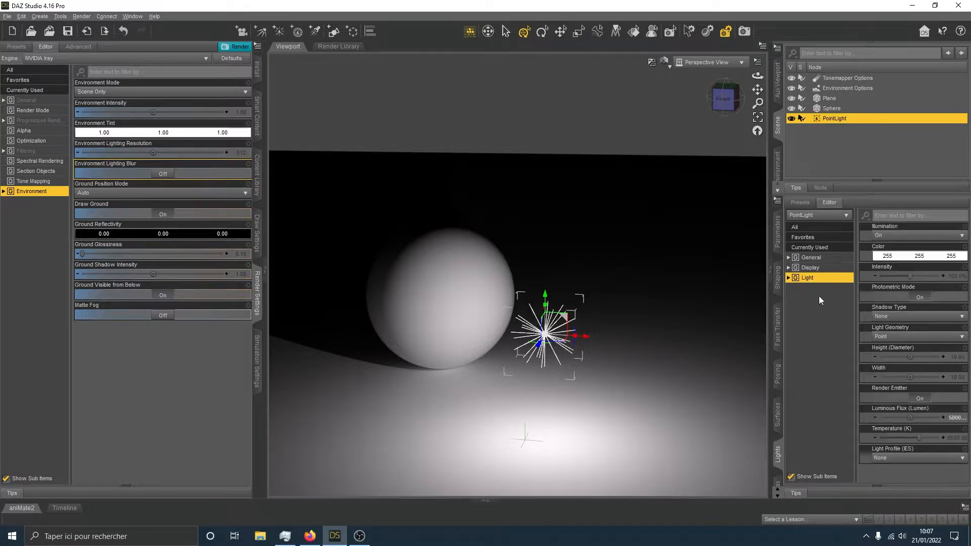
Step: Try scaling the point light to 220% and undo the scale change
click(812, 257)
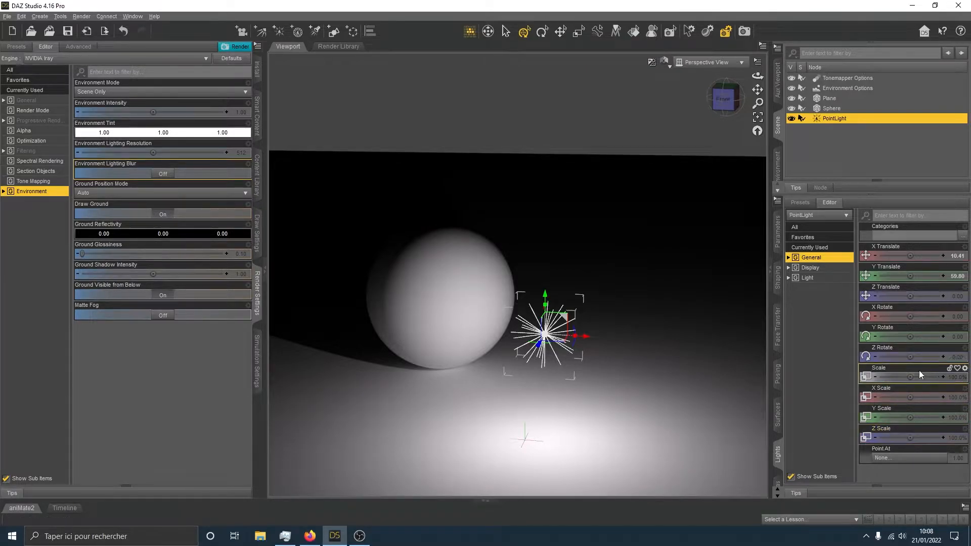
drag(910, 377, 766, 461)
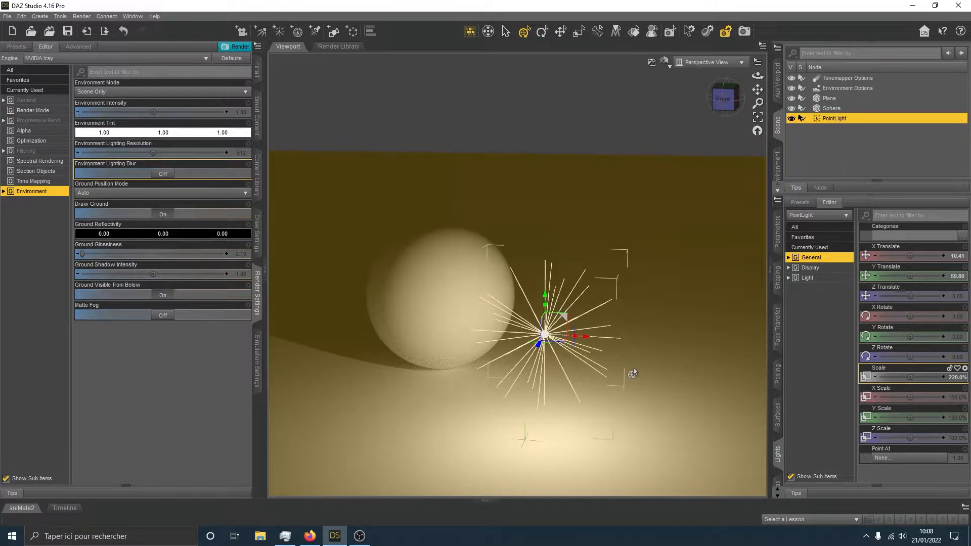
key(ctrl+z)
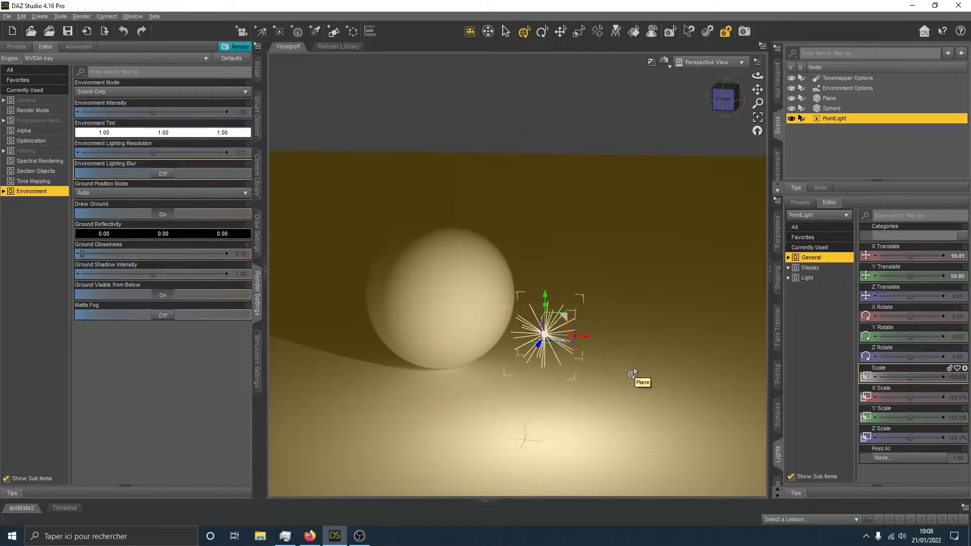
Step: Examine the scene items available as the point light's Point At target
click(916, 460)
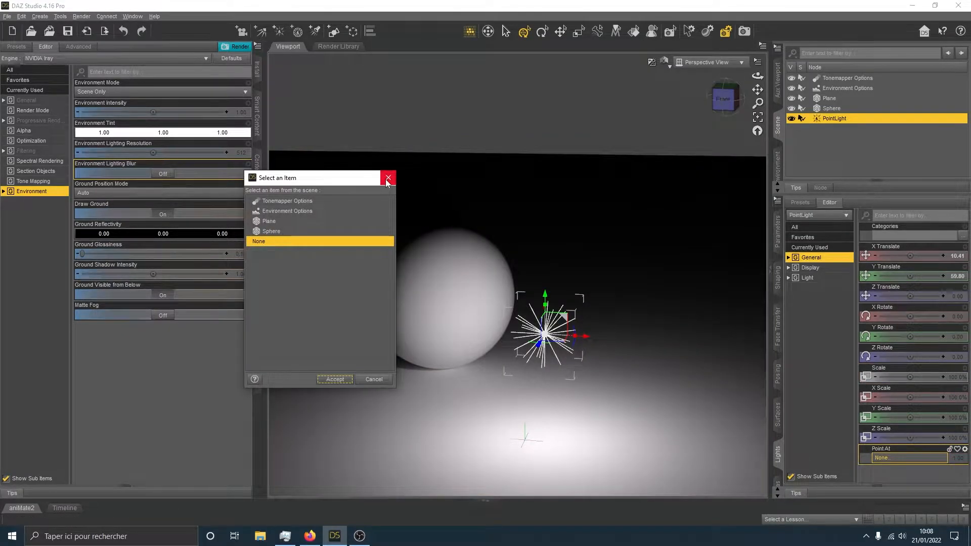
click(388, 178)
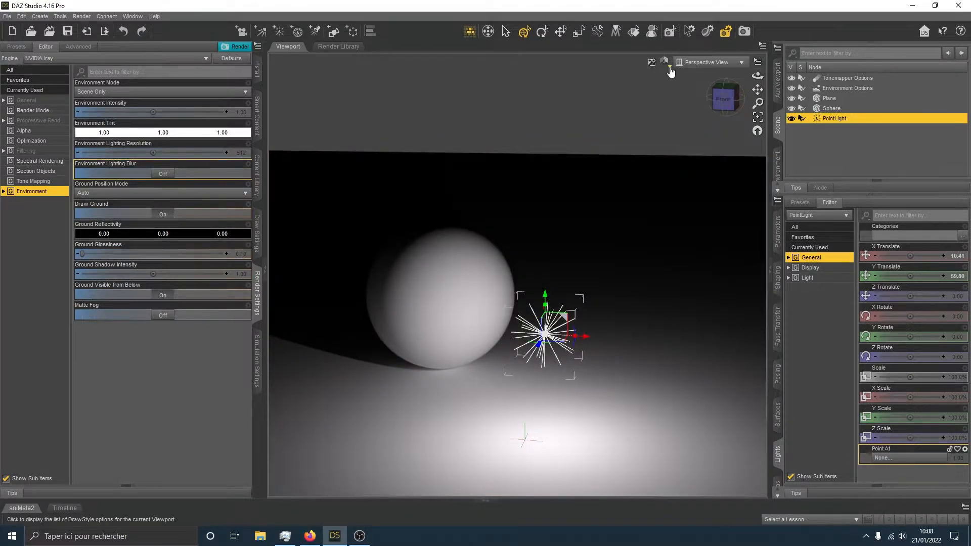
Step: Try switching off the point light's Visible and Visible in Viewport display properties, and turn both back on
click(811, 267)
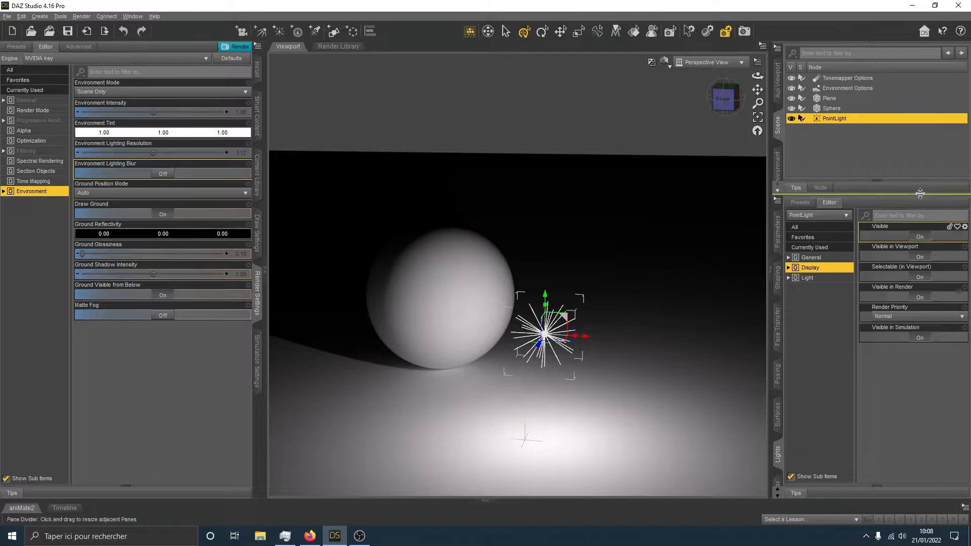
click(922, 236)
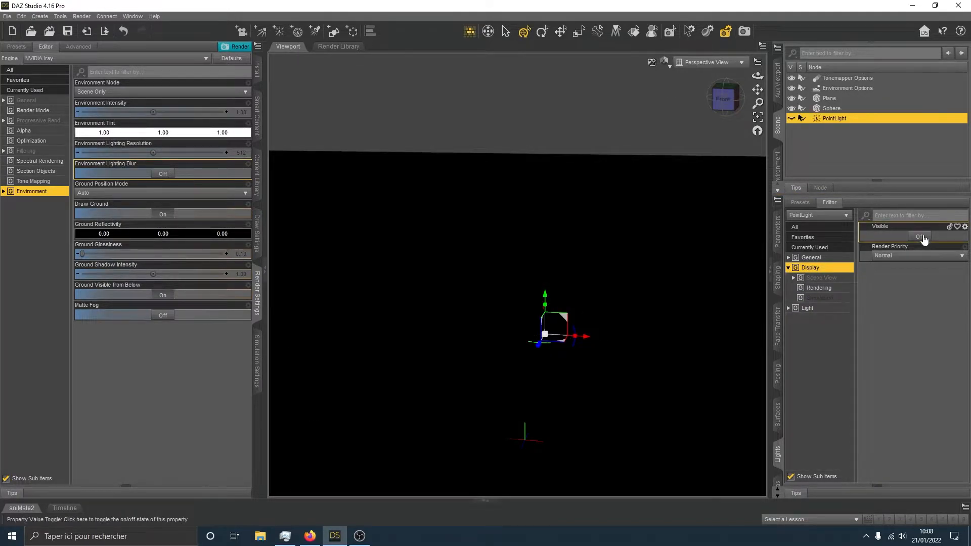
click(923, 236)
click(919, 257)
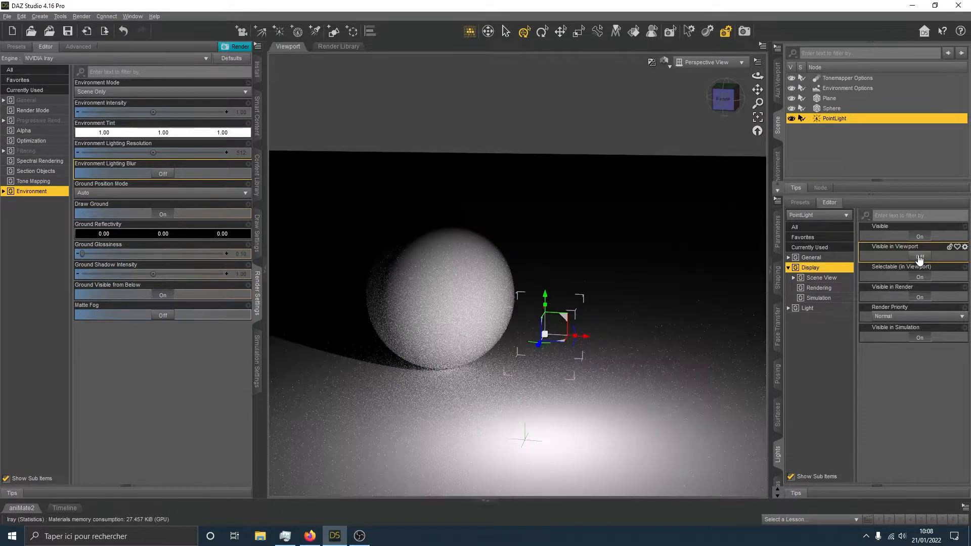
click(919, 257)
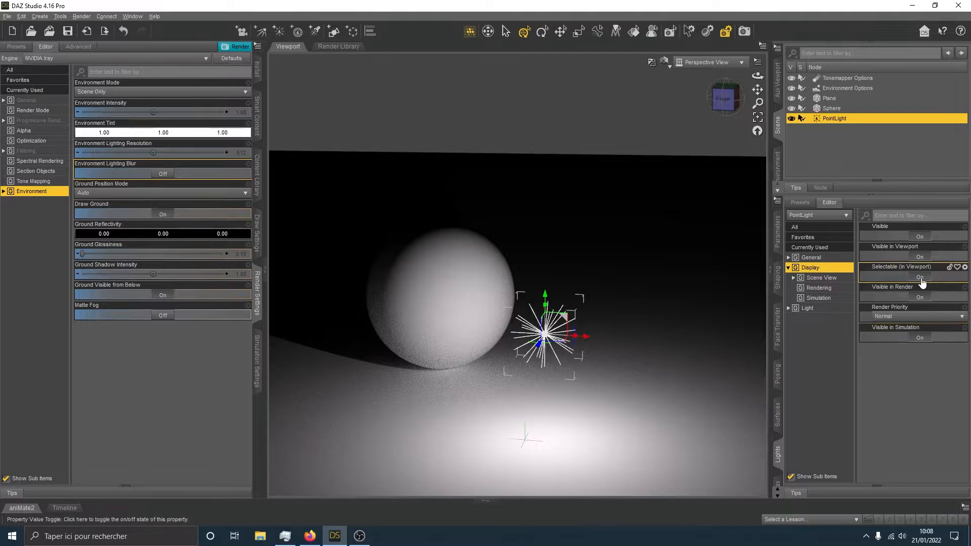
click(919, 237)
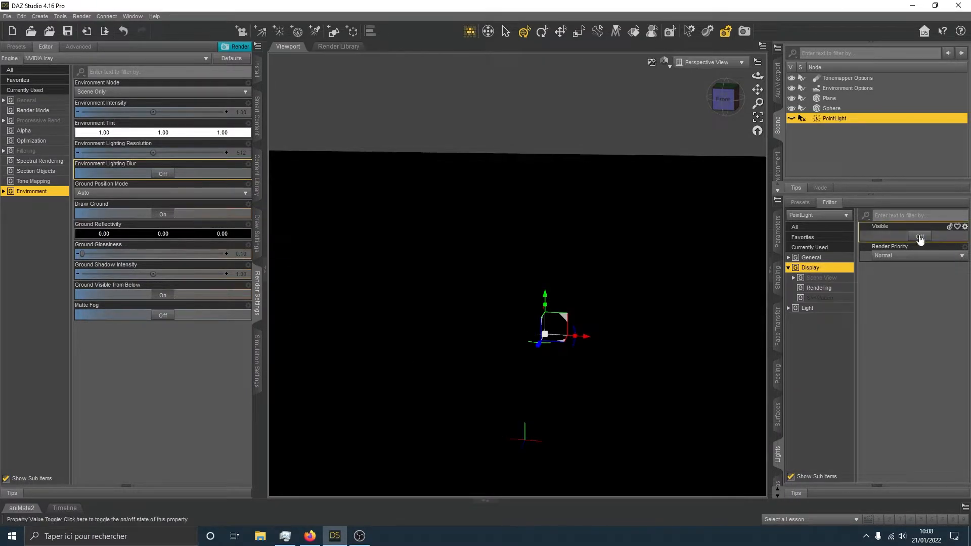
click(919, 238)
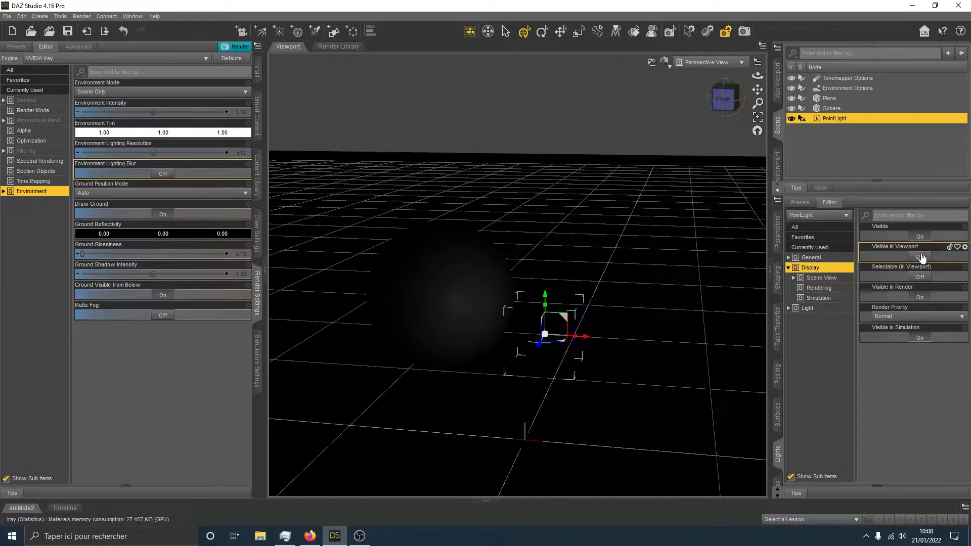
click(920, 257)
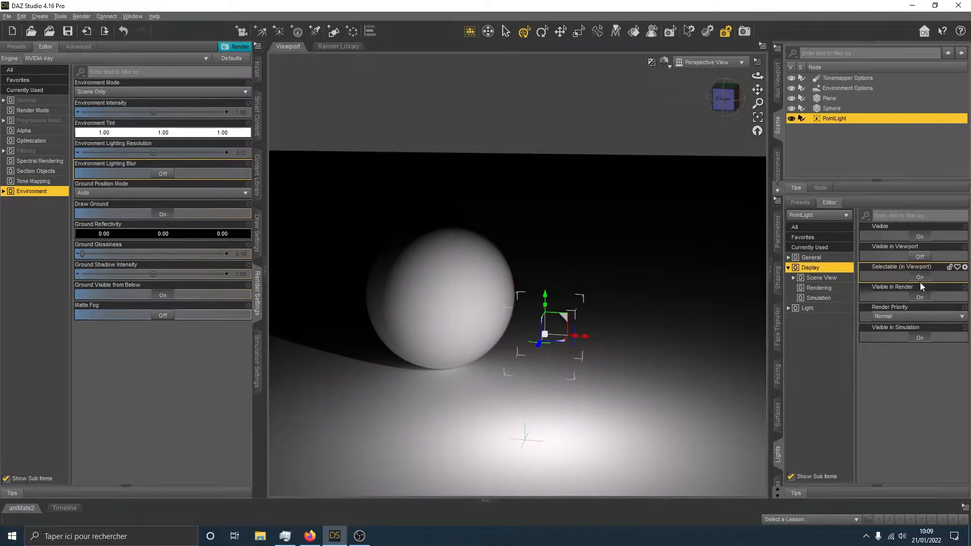
click(922, 259)
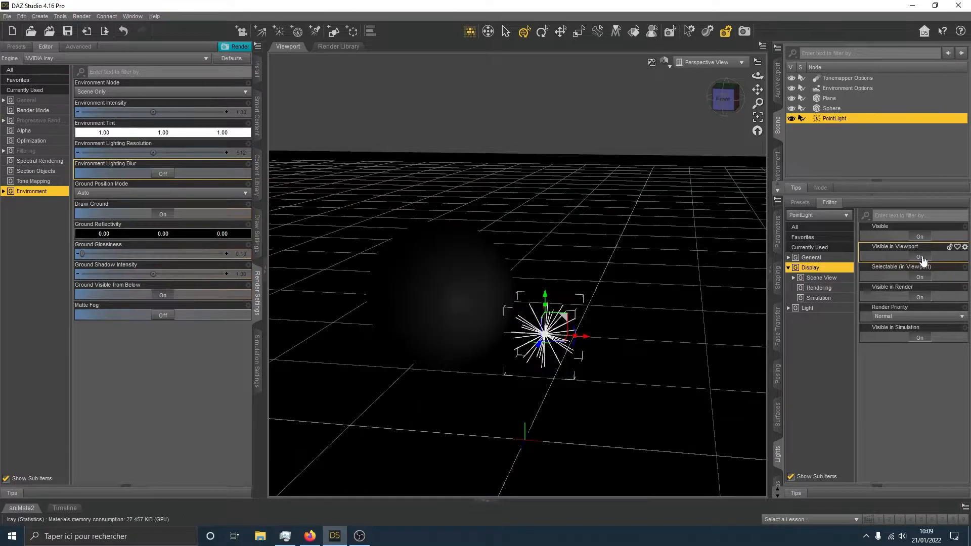
Step: Try turning off the point light's Selectable (in Viewport) property, test selecting the light in the viewport, and turn the property back on
click(608, 142)
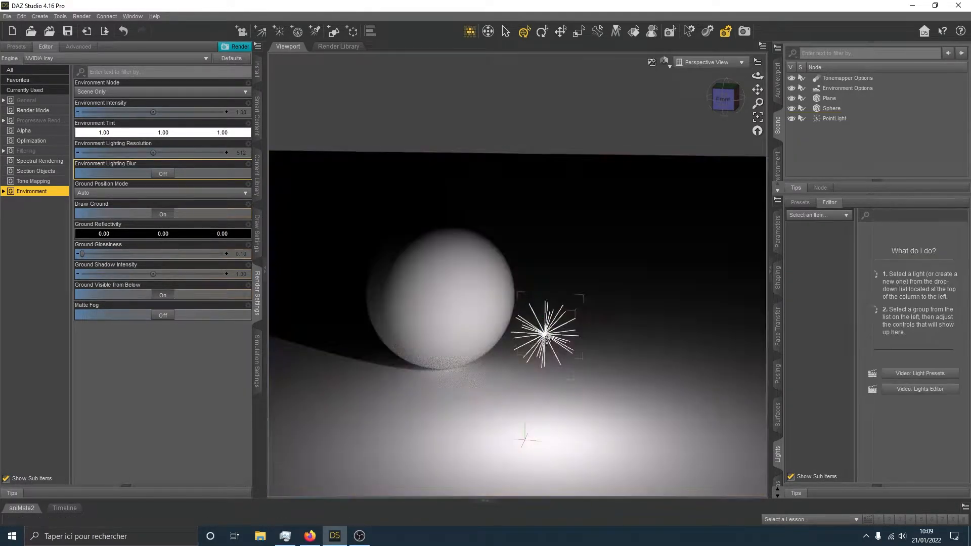
click(546, 334)
click(923, 278)
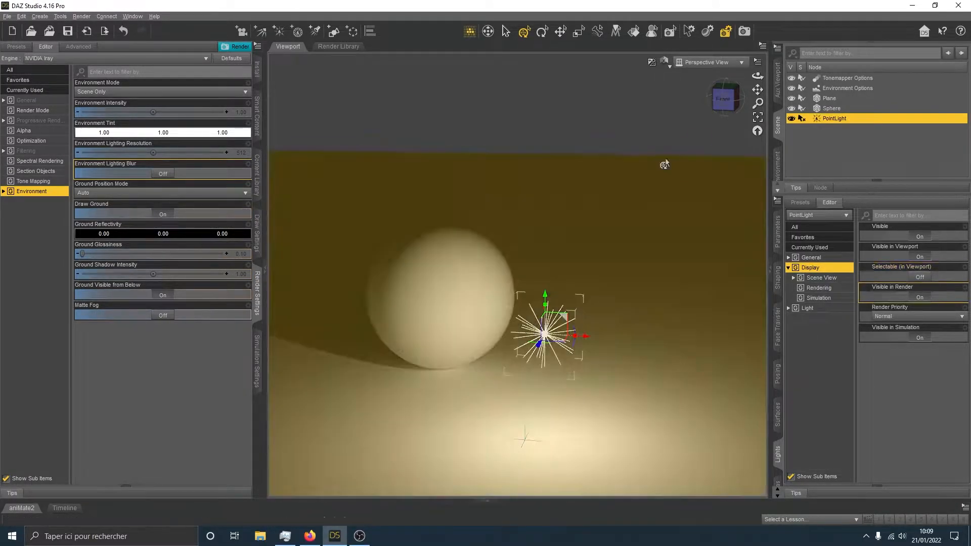
click(625, 136)
click(541, 343)
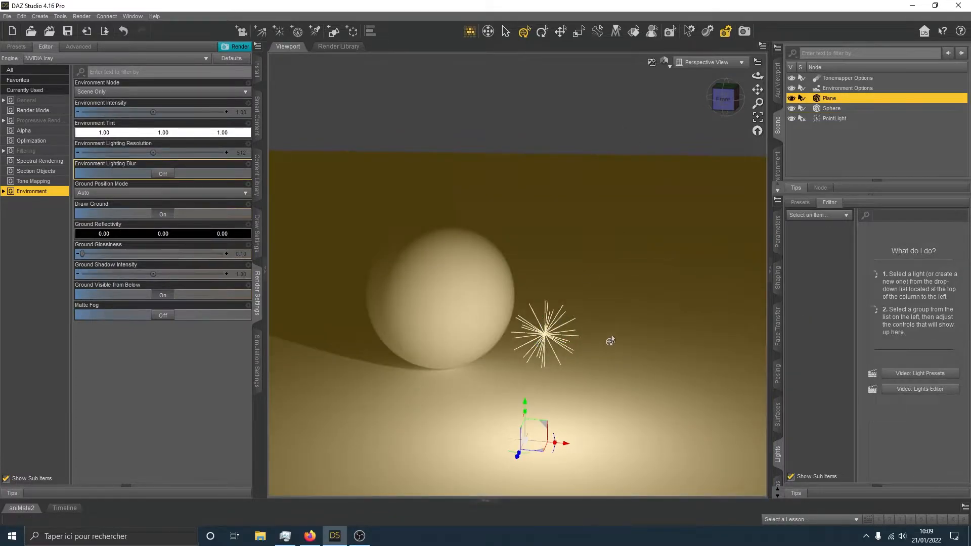
click(832, 118)
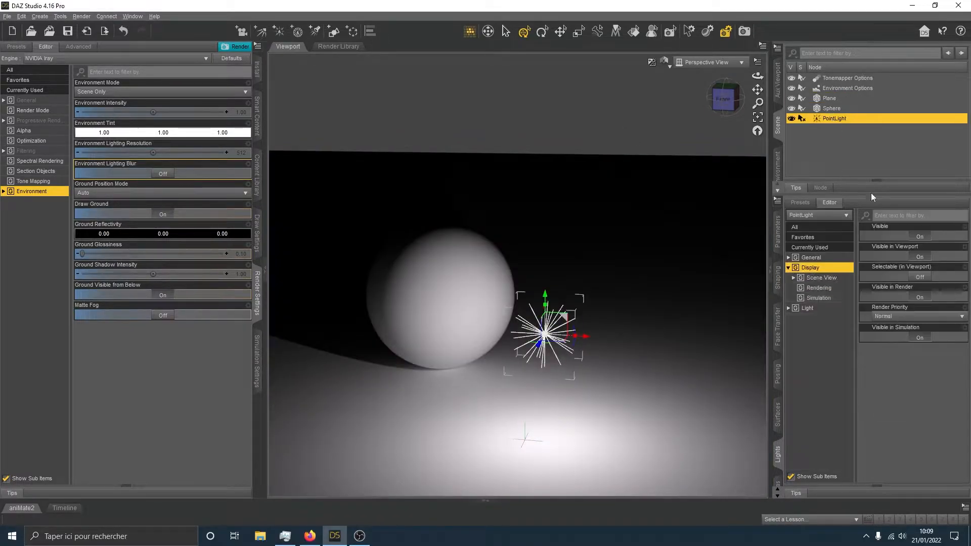
click(921, 278)
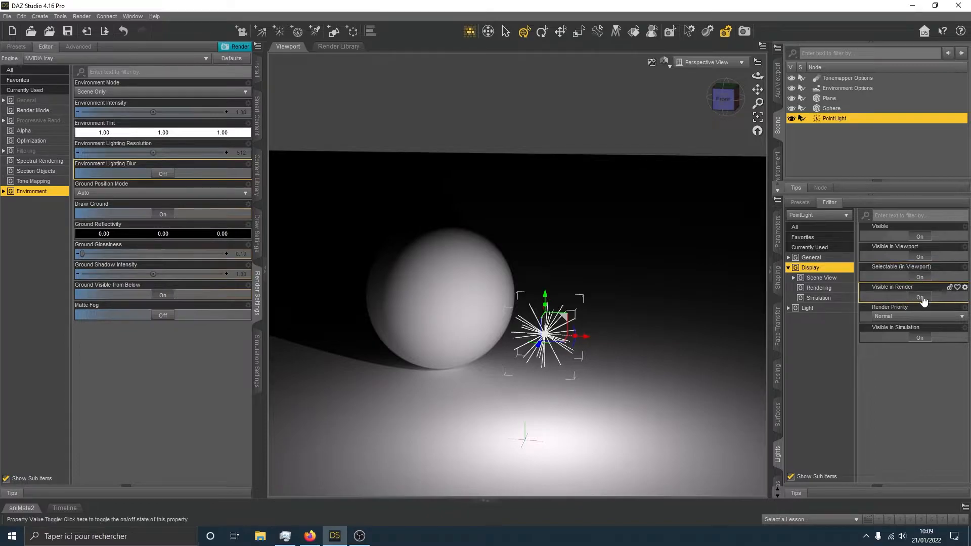
Step: Try turning the point light's Visible in Render property off and on again, and look through the Render Priority options
click(921, 298)
click(921, 297)
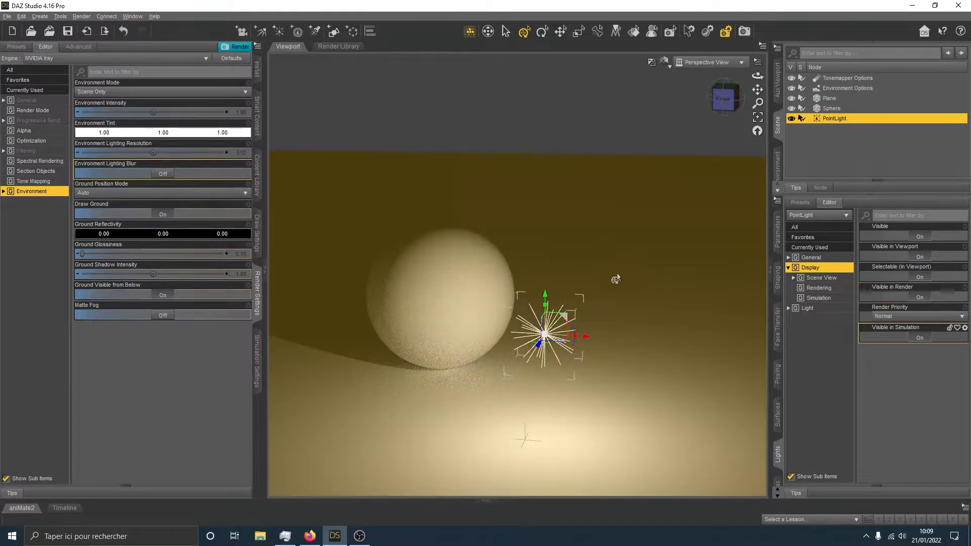
click(899, 316)
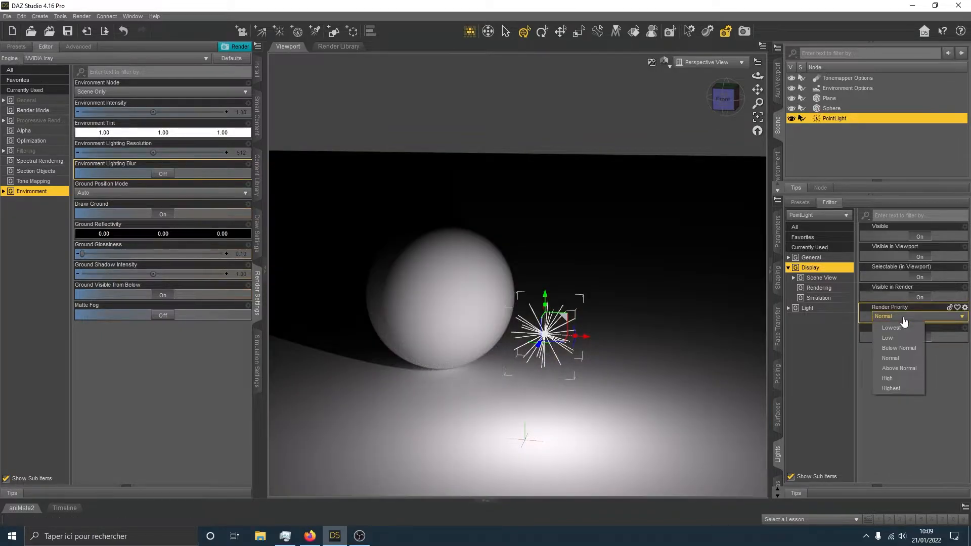
click(944, 380)
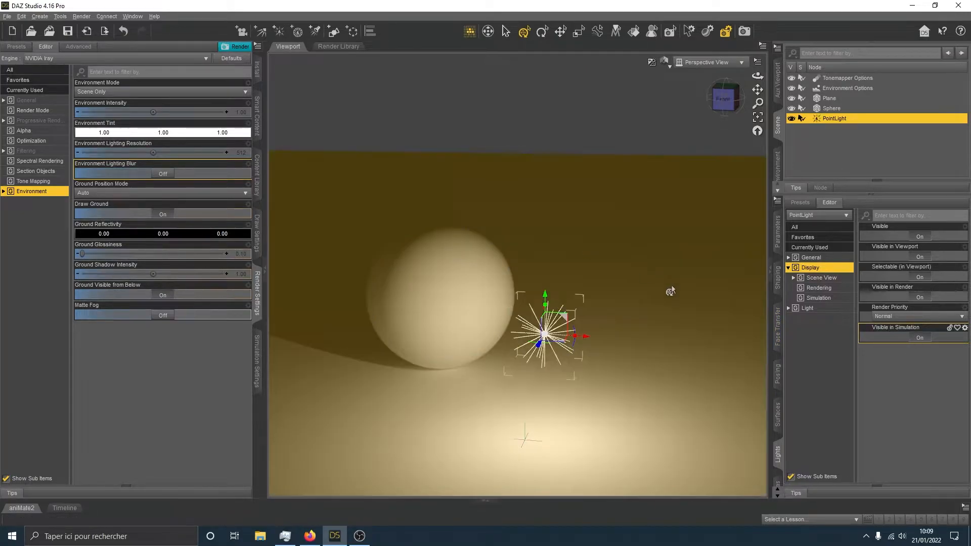
Step: Examine the Illumination options in the point light's Light property group
click(788, 267)
click(789, 269)
click(815, 280)
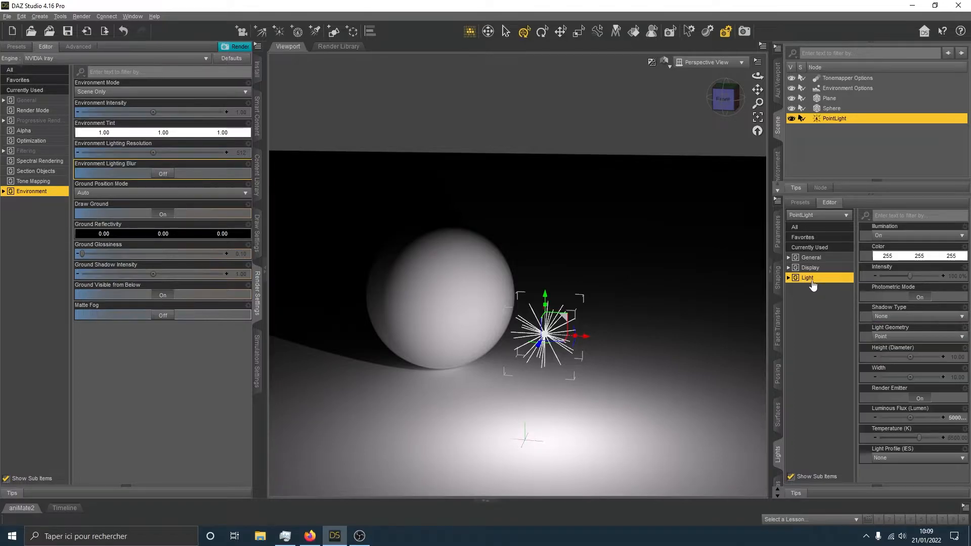
click(907, 236)
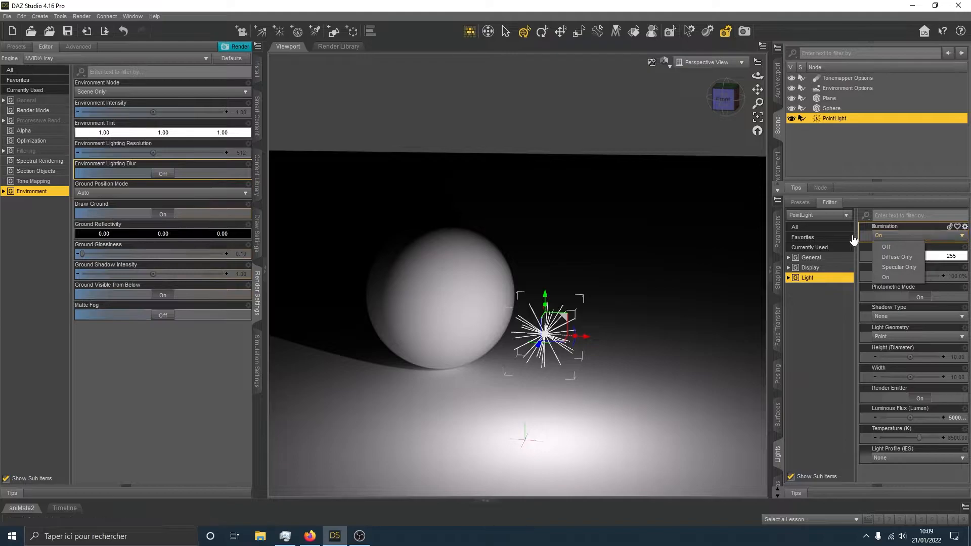
click(869, 235)
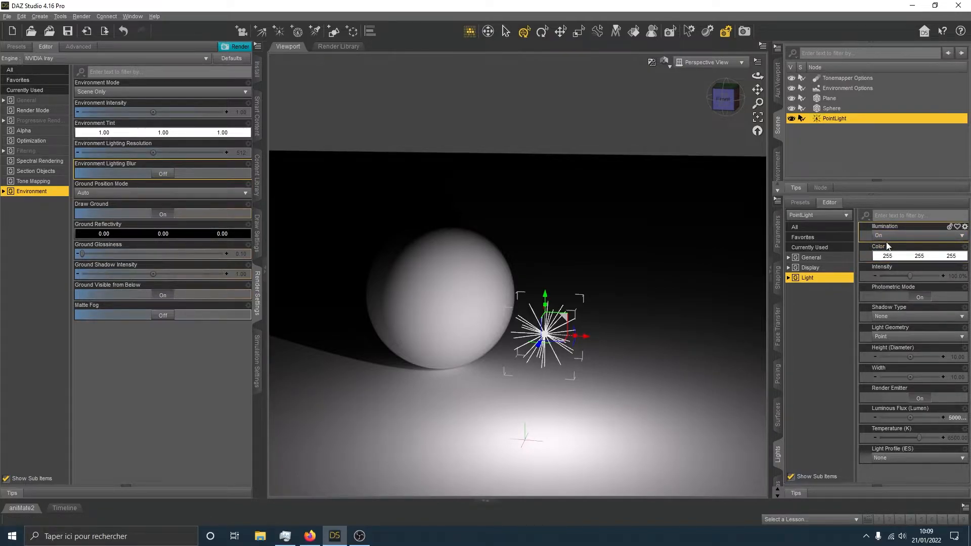
Step: Try cyan (0, 255, 255) and lime green (128, 255, 0) as the point light's Color, and restore white (255, 255, 255)
click(902, 256)
click(429, 218)
click(546, 341)
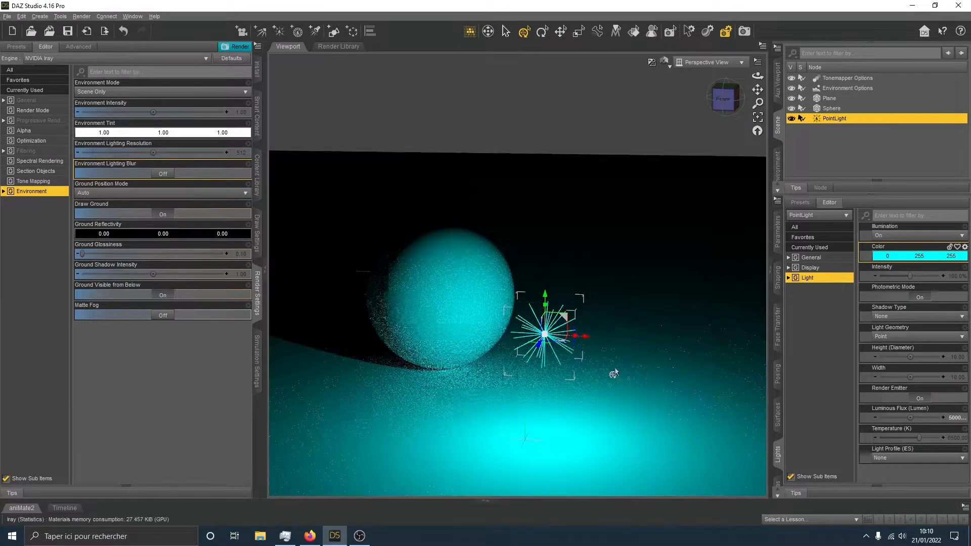
click(905, 256)
click(398, 219)
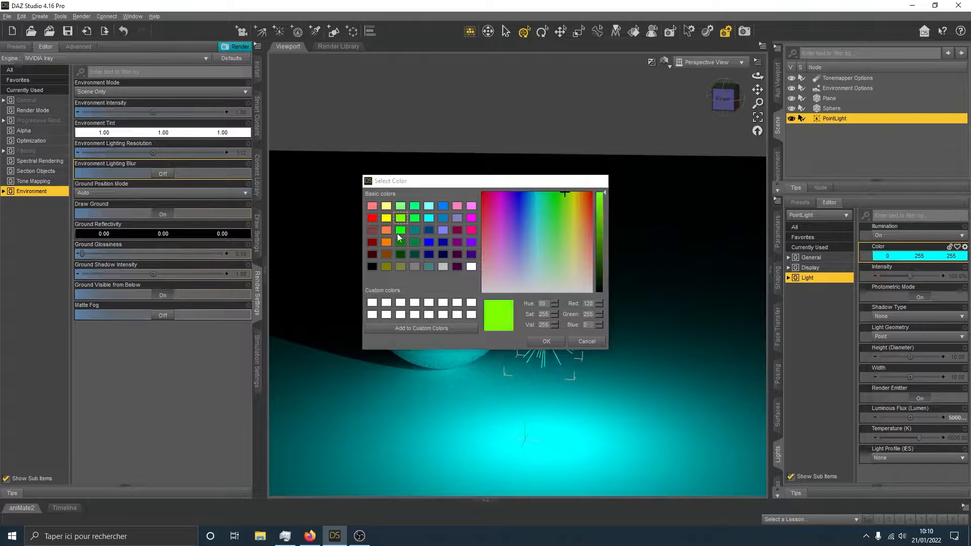
click(546, 341)
click(905, 256)
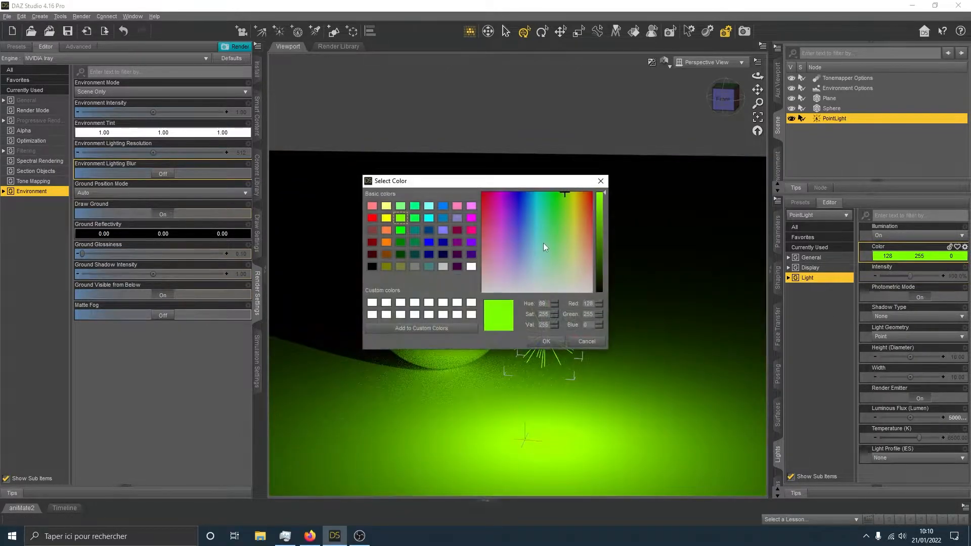
click(546, 341)
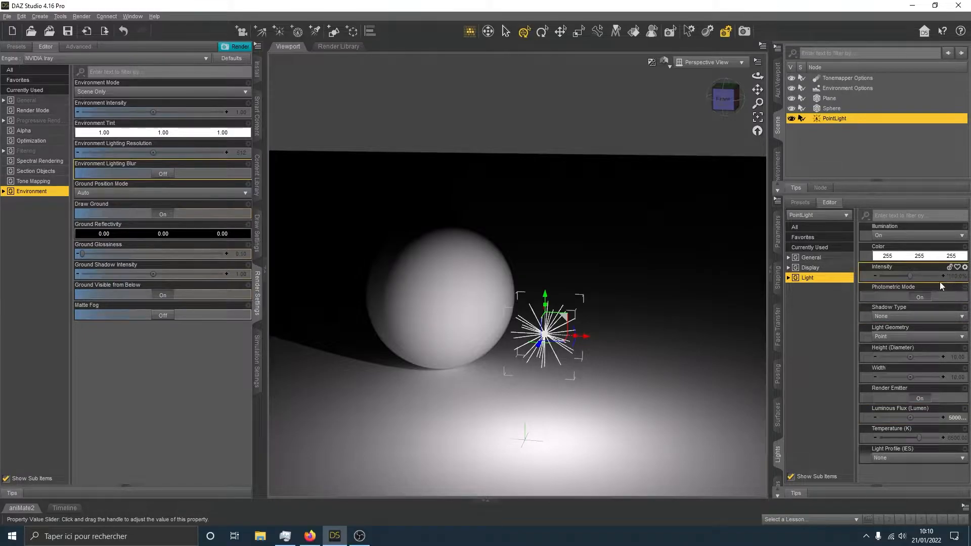
Step: Try a point light Intensity of 200% and undo it, and toggle Photometric Mode off and back on
drag(910, 276, 941, 276)
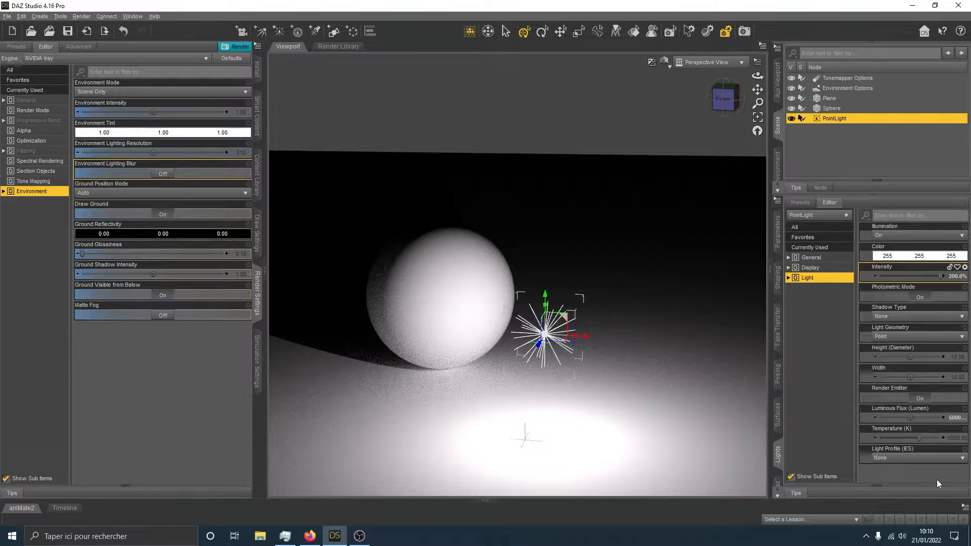
key(ctrl+z)
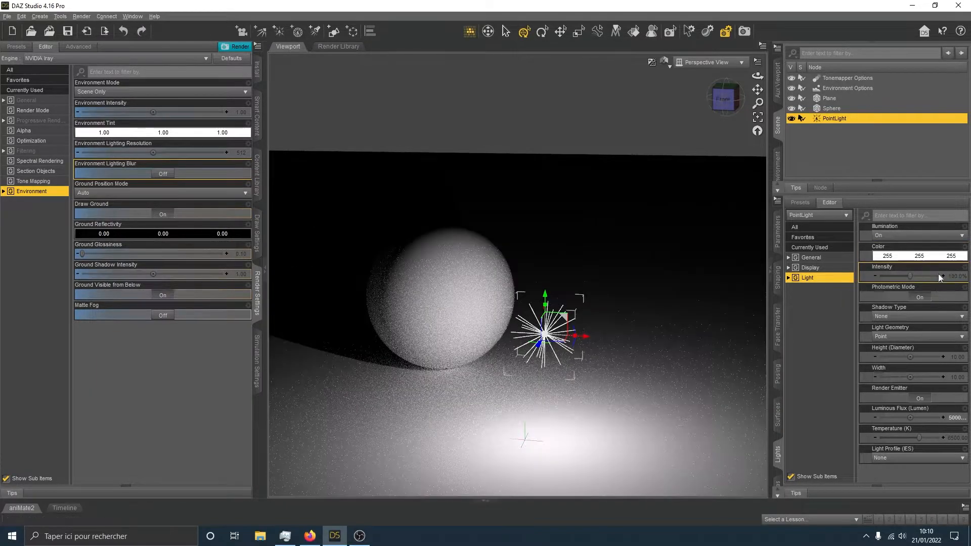
click(919, 298)
click(919, 298)
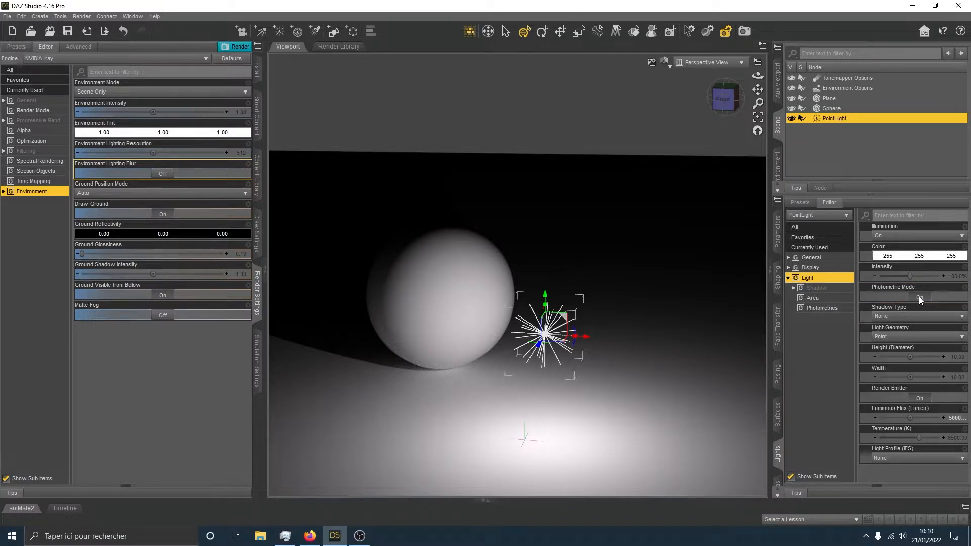
click(918, 296)
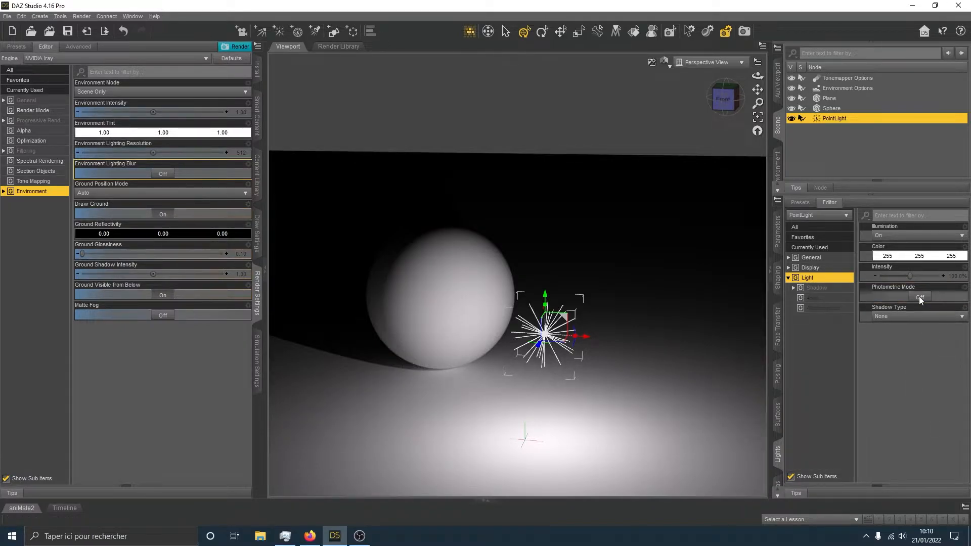
click(918, 296)
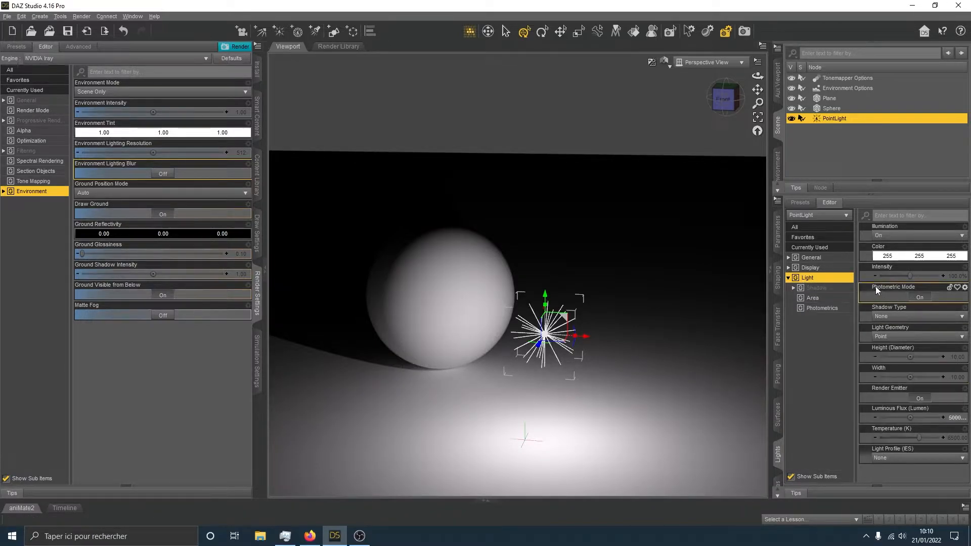
Step: Set the point light's Light Geometry to Rectangle and turn on Two Sided emission
click(895, 342)
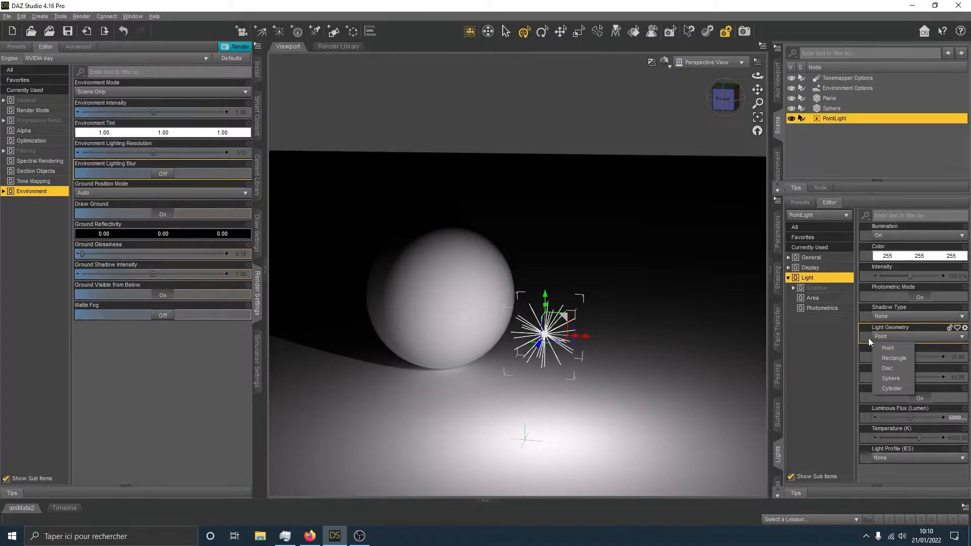
click(892, 358)
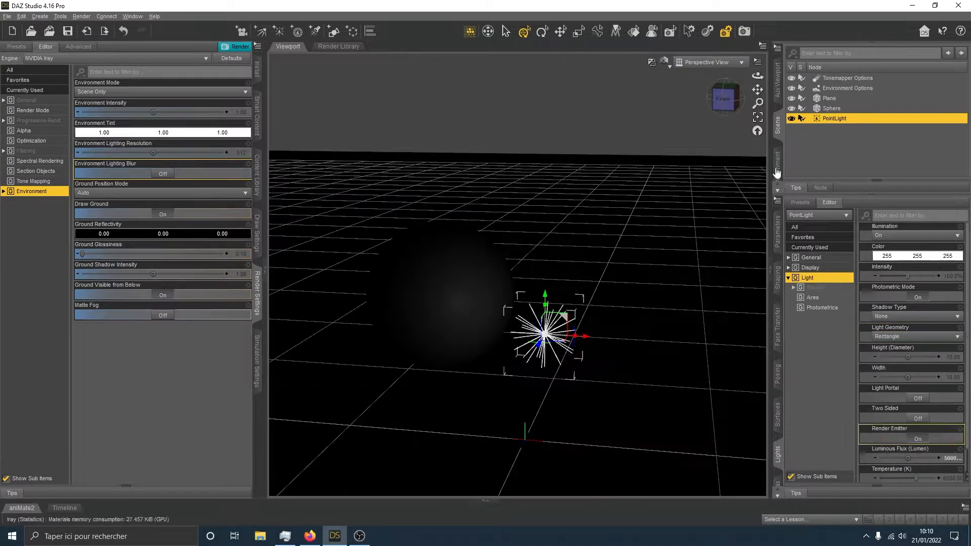
drag(724, 102, 747, 85)
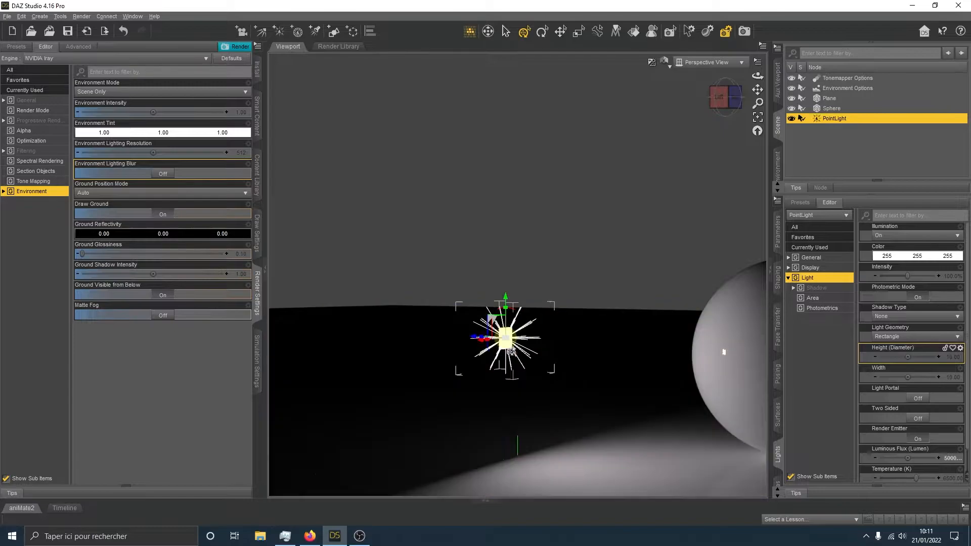
drag(505, 364, 510, 367)
drag(757, 90, 758, 91)
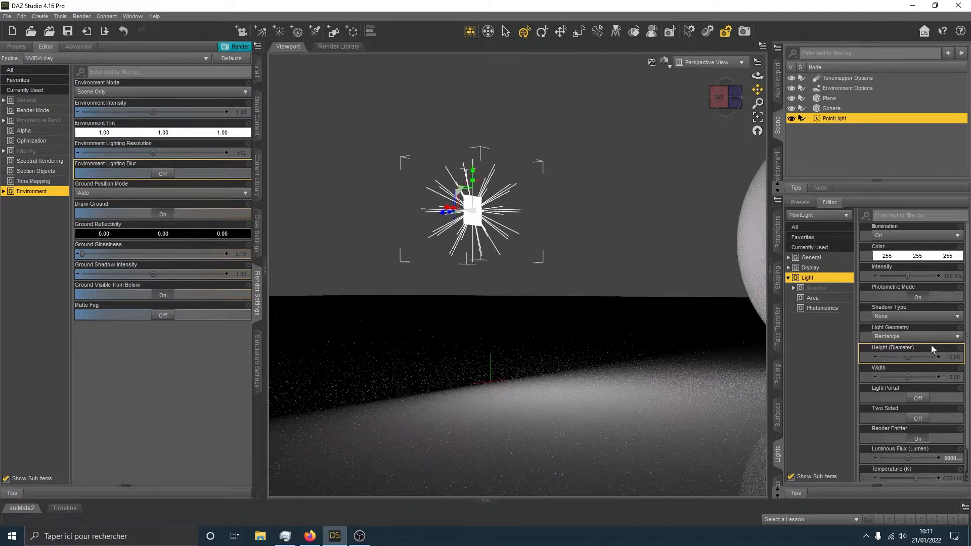
click(917, 420)
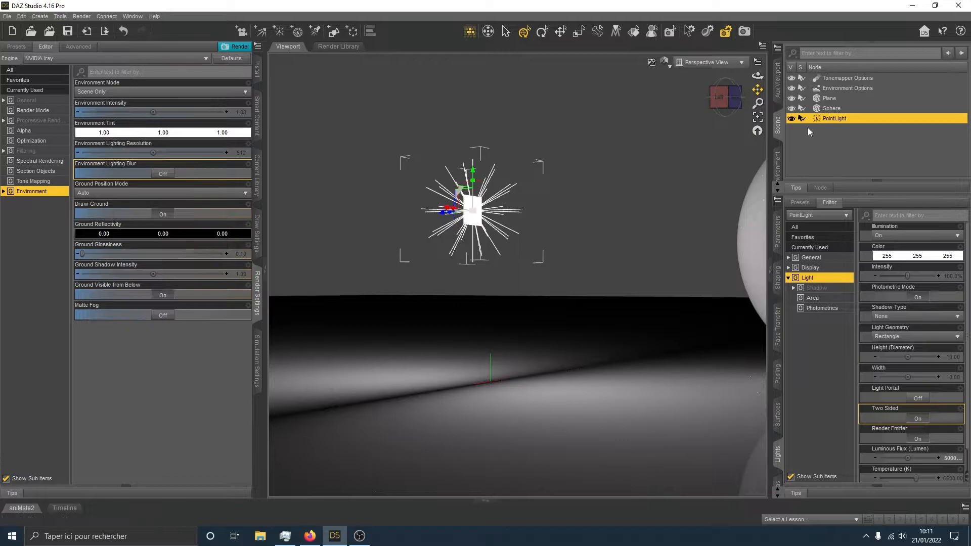
Step: Turn off Two Sided emission for the rectangular point light and change its Light Geometry to Disc
click(724, 101)
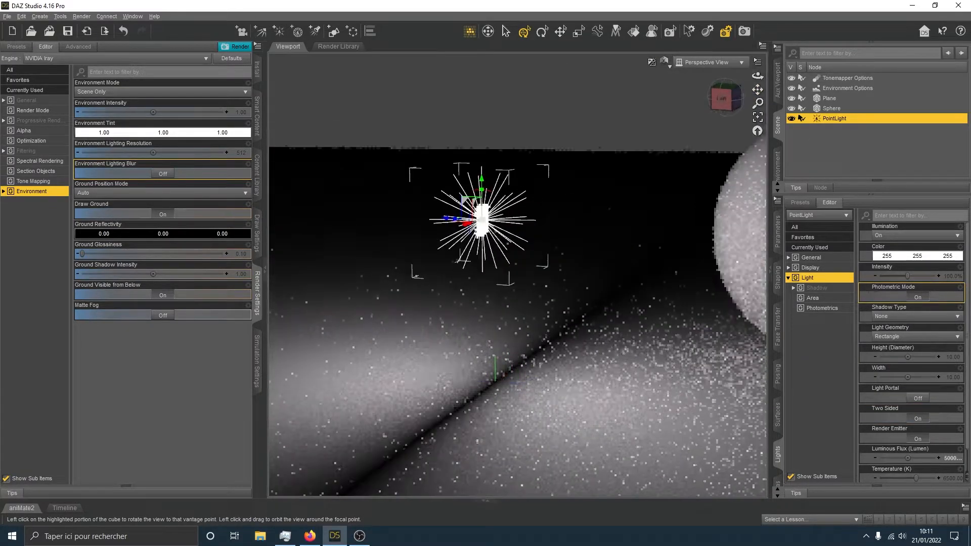
click(918, 423)
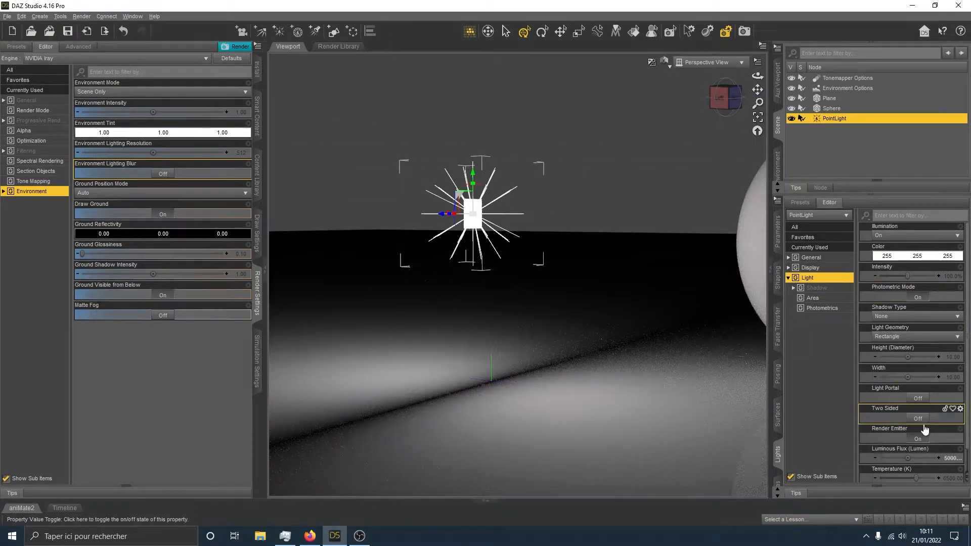
click(905, 338)
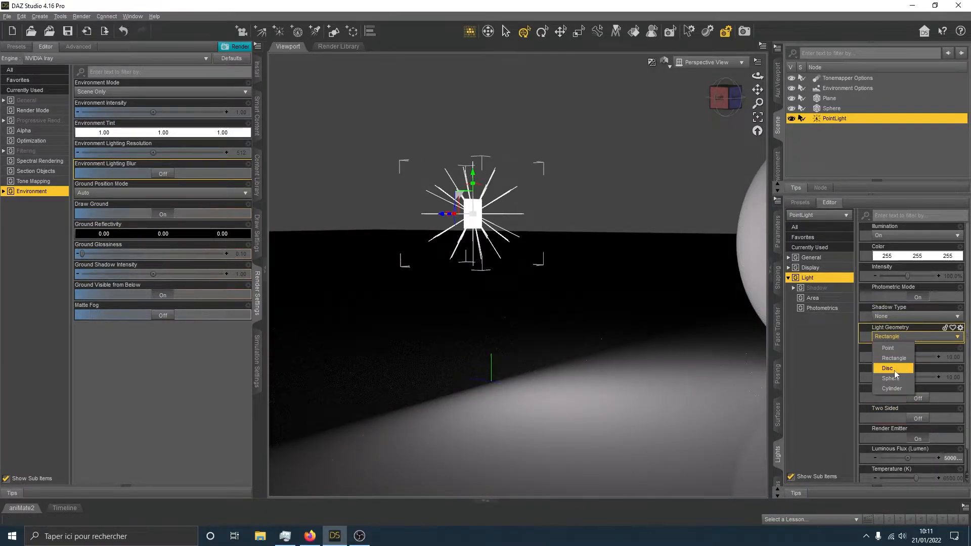
click(894, 370)
Step: Try the Sphere and Cylinder options as the point light's Light Geometry and inspect the cylinder from another angle
click(899, 335)
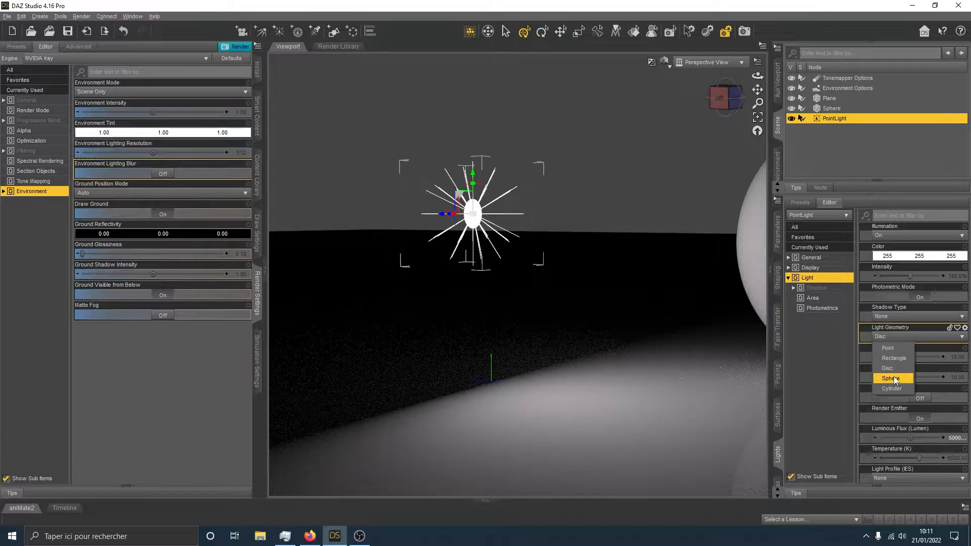
click(893, 378)
click(893, 338)
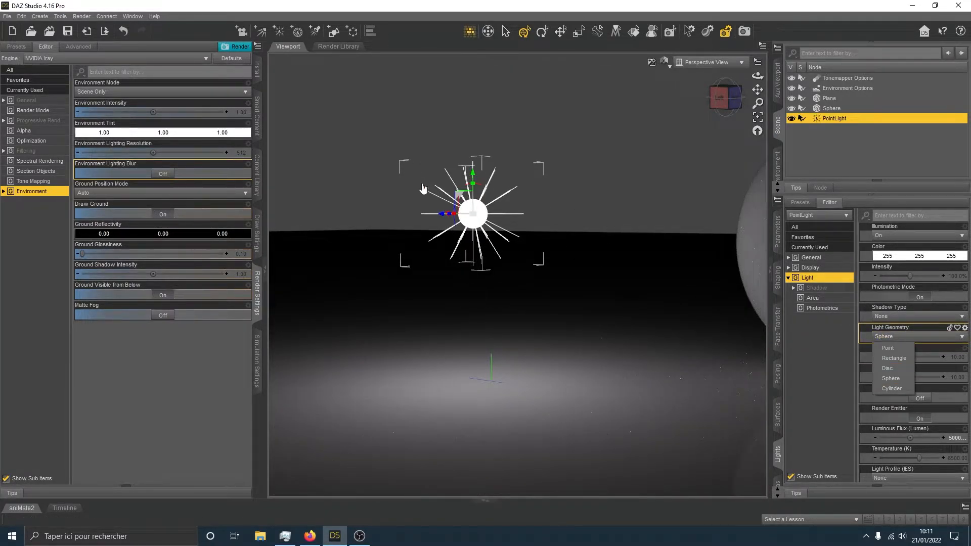
click(894, 388)
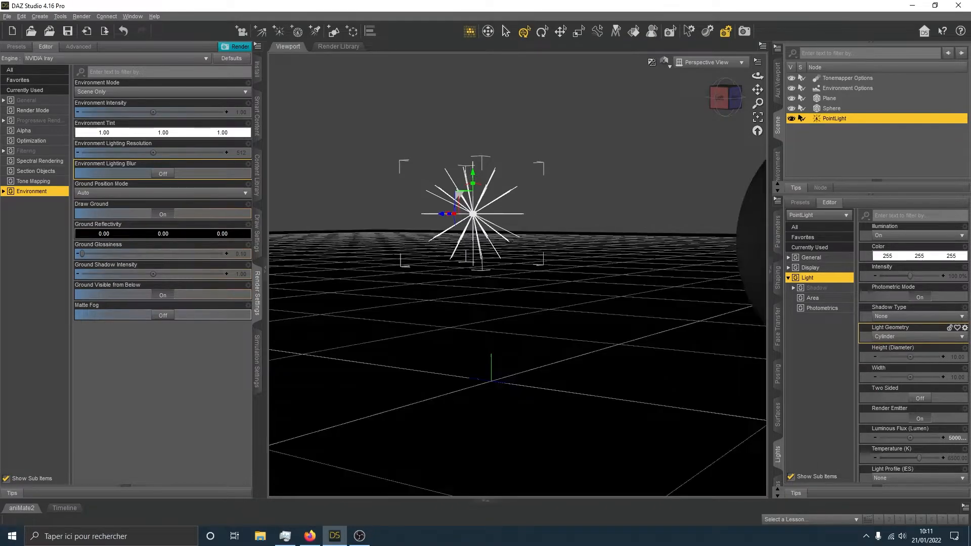
click(726, 97)
drag(726, 97, 704, 102)
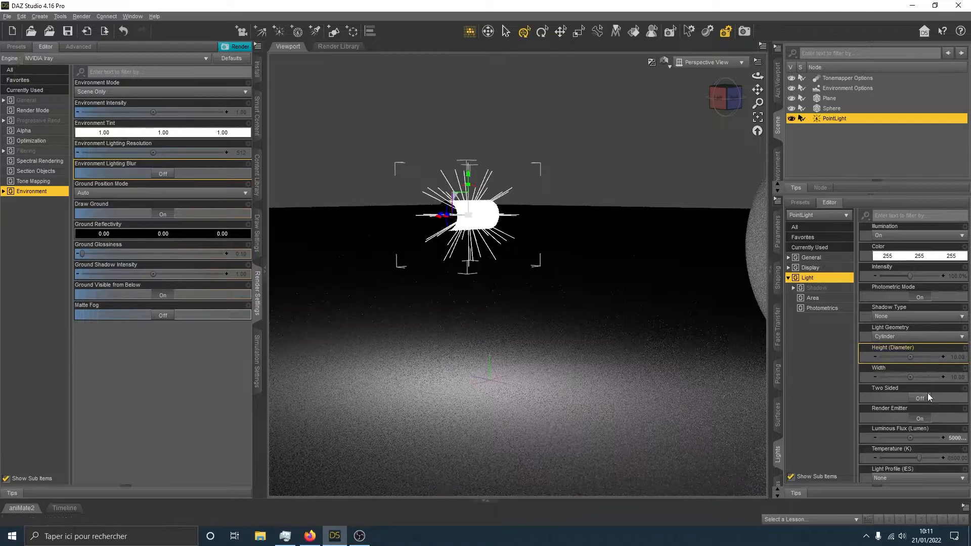
Step: Set the point light's Light Geometry to Rectangle with a Height (Diameter) of 100
click(910, 337)
click(903, 358)
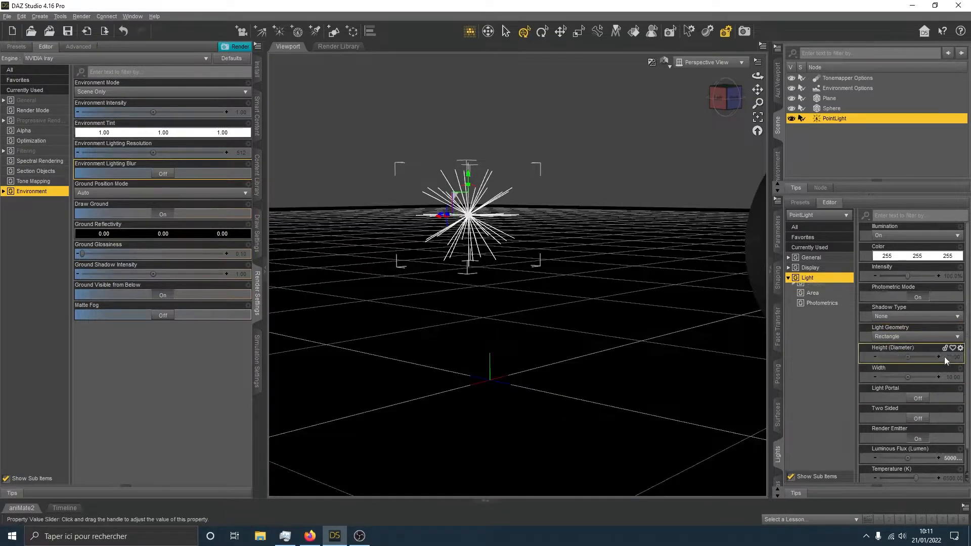
click(951, 357)
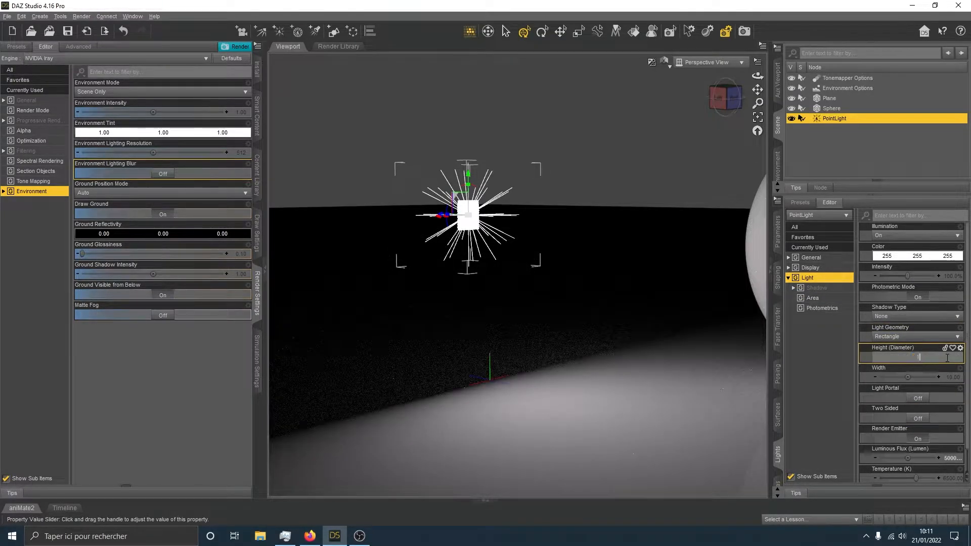
text(10)
key(Return)
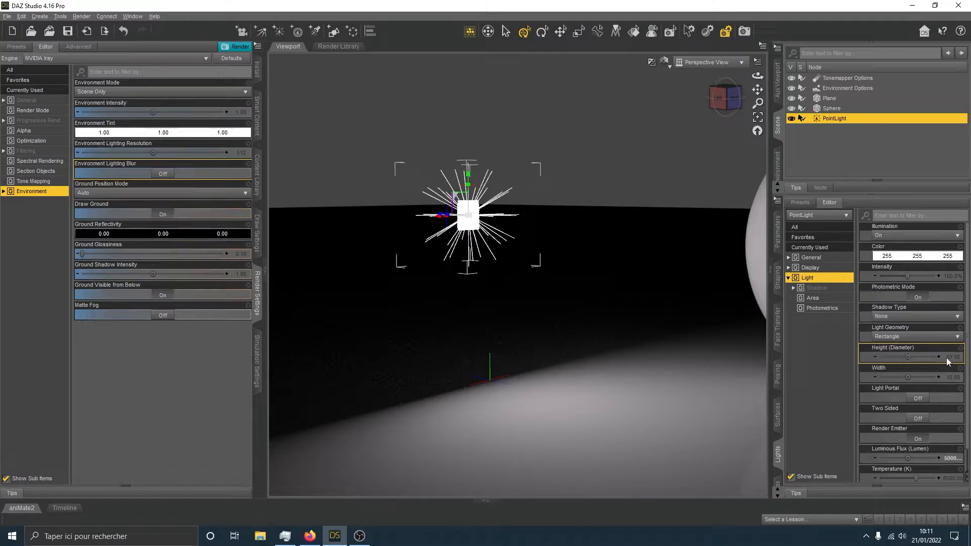
click(949, 358)
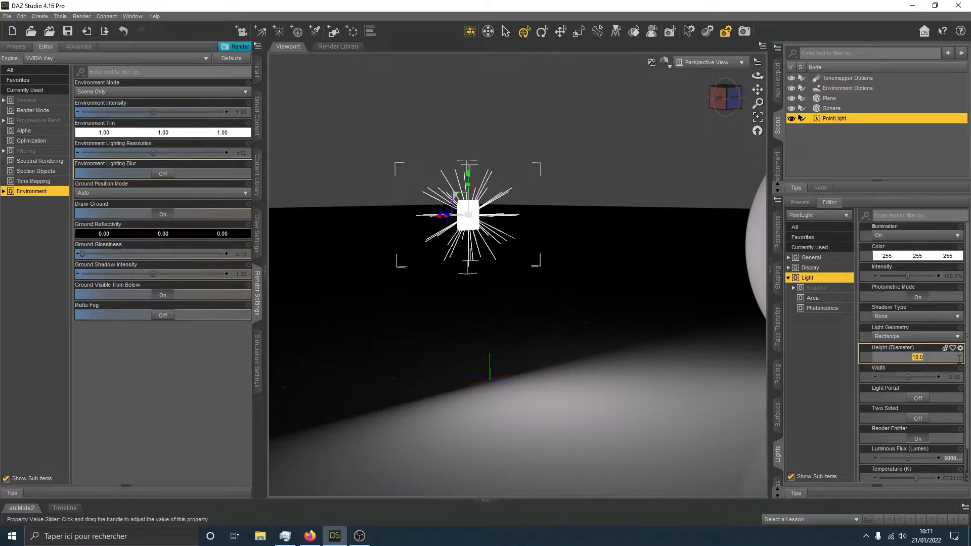
key(Return)
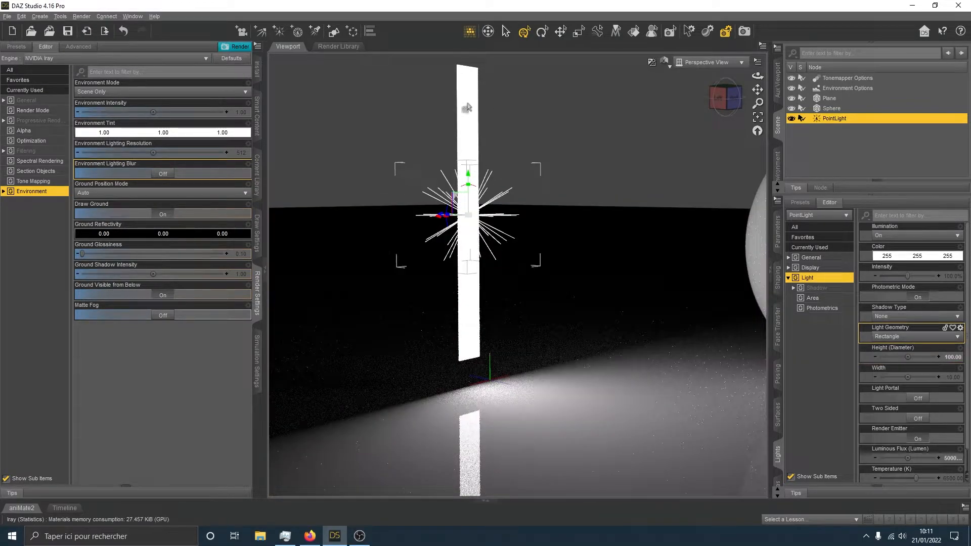
Step: Set the rectangular light's Width to 100 and inspect the emitter from its other side
click(952, 377)
text(10)
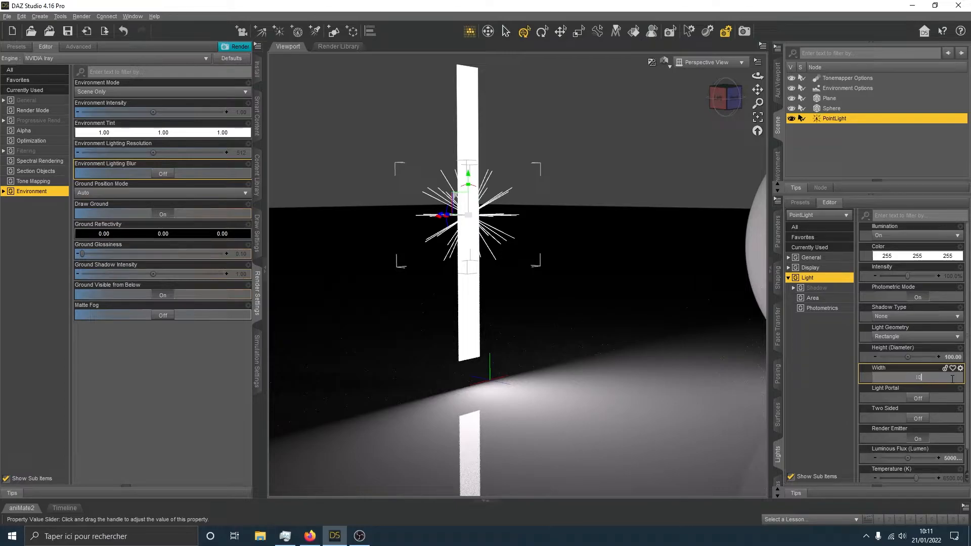
key(Return)
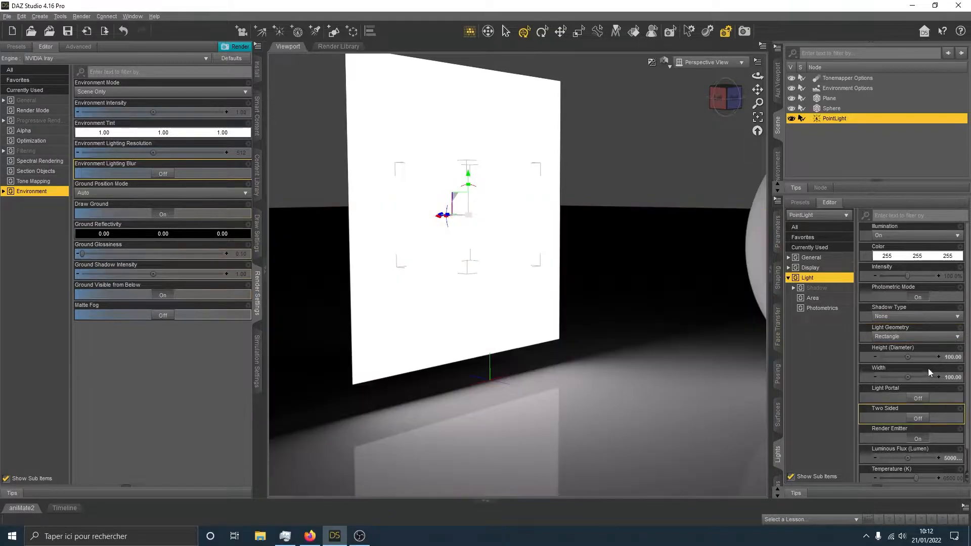
click(726, 99)
drag(758, 76, 849, 75)
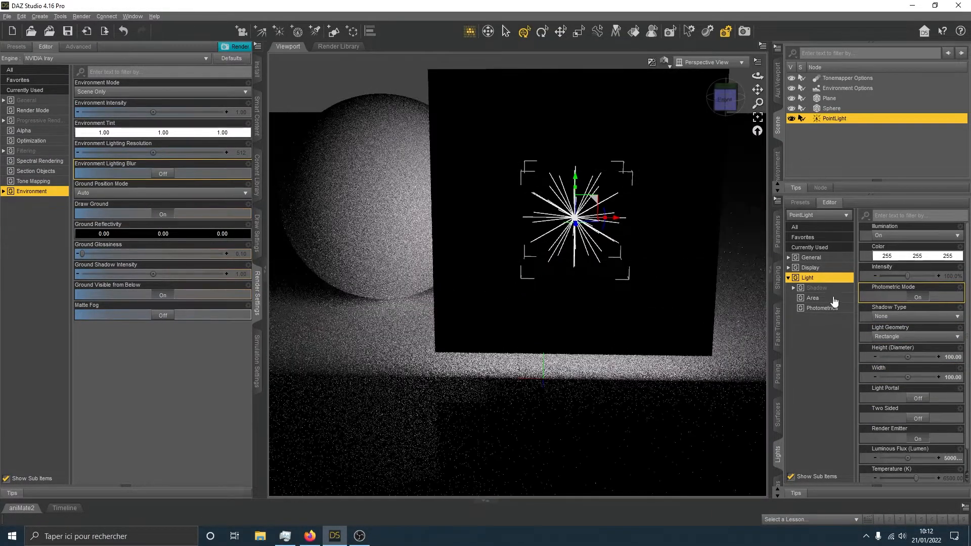
Step: Try Point as the Light Geometry, check the Shadow Type options, and return the geometry to Rectangle
click(890, 336)
click(890, 350)
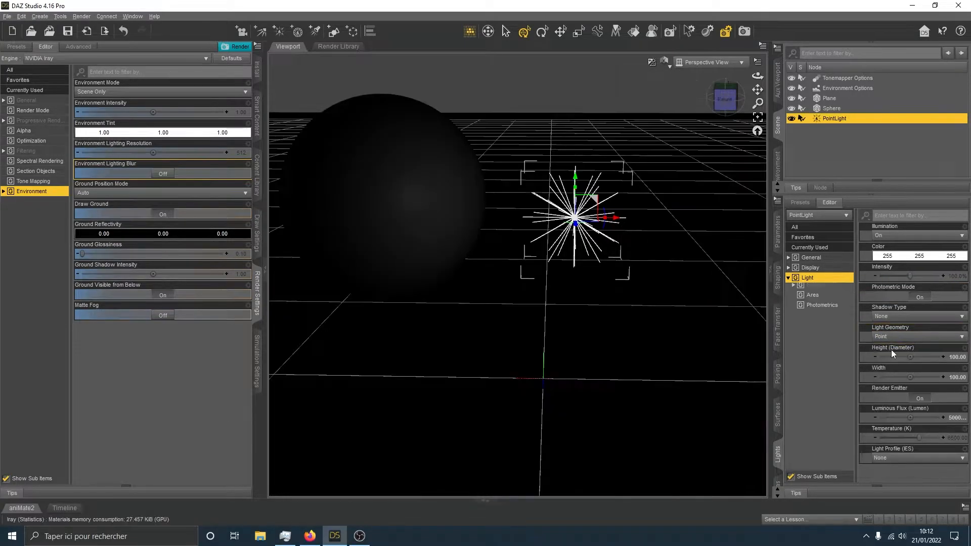
click(909, 317)
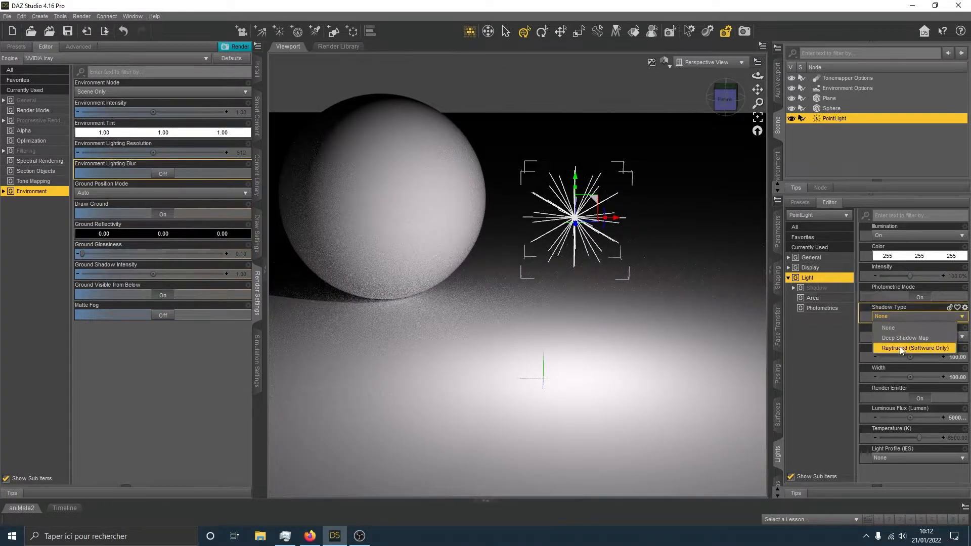
click(865, 336)
click(866, 336)
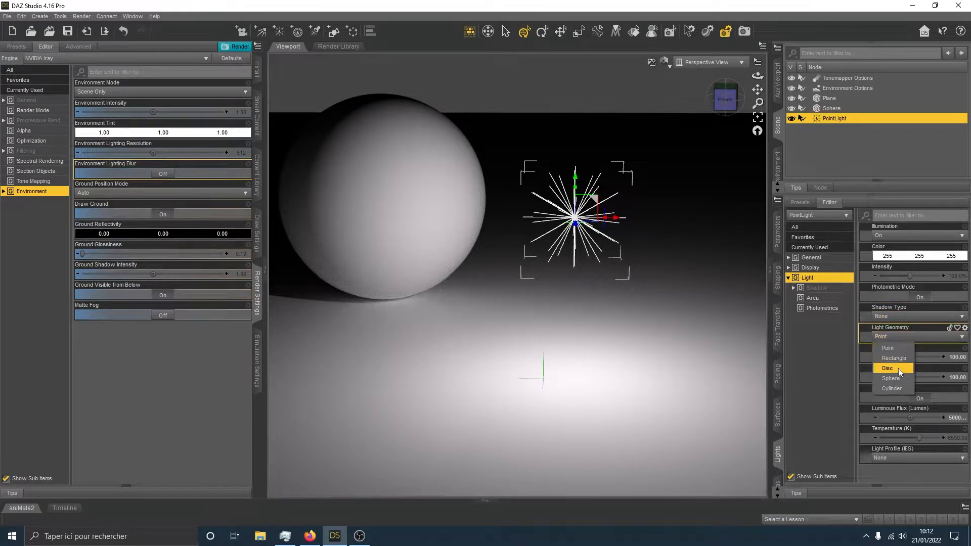
click(898, 360)
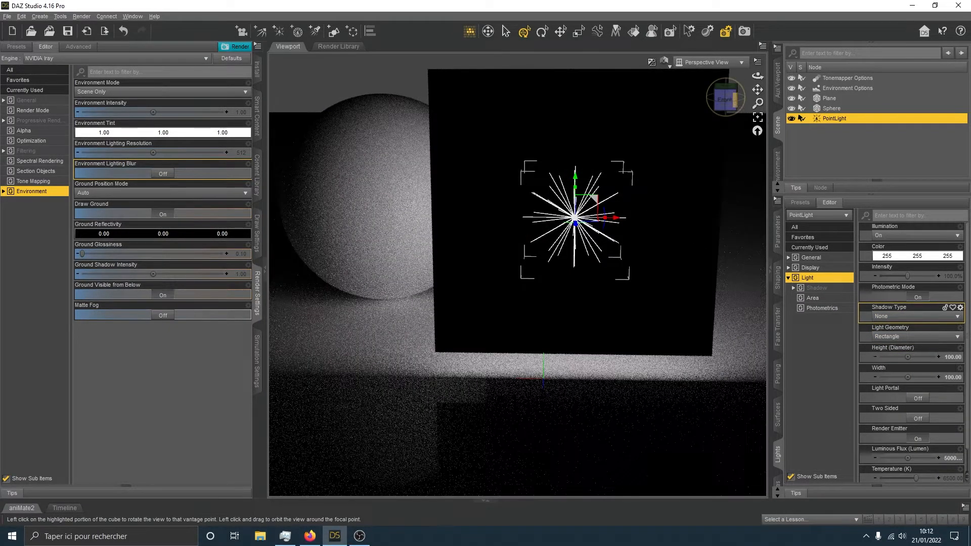
Step: Try a Height (Diameter) of 1000 for the rectangular light while viewing its emitting side
click(728, 99)
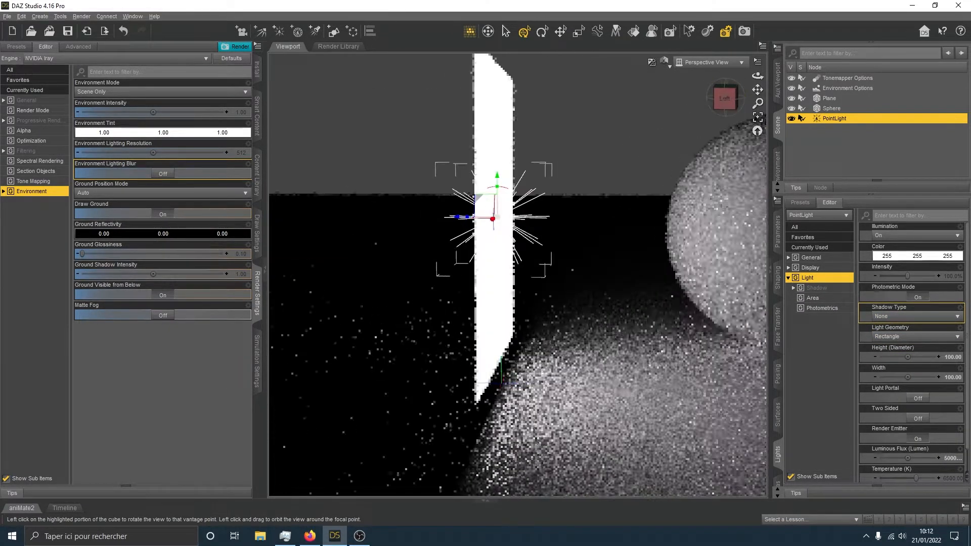
click(731, 100)
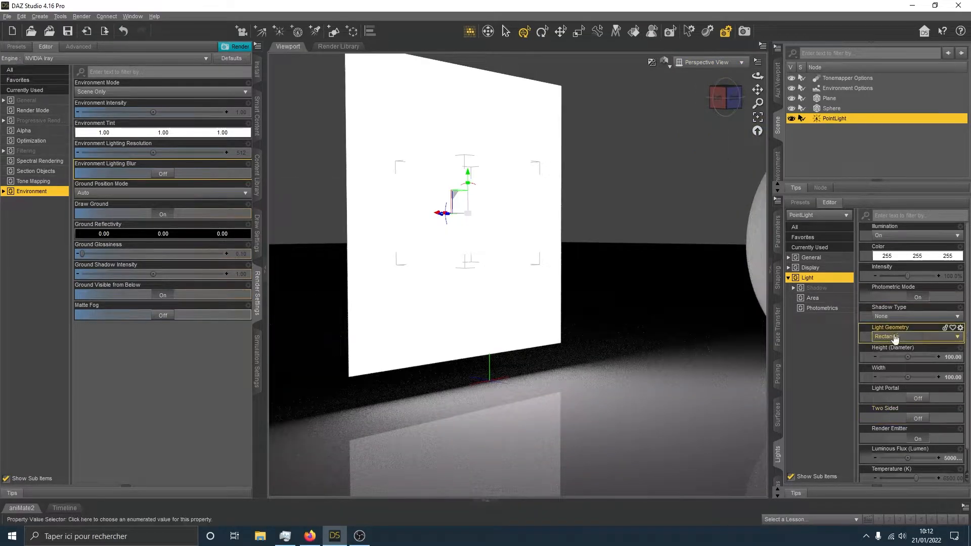
click(917, 357)
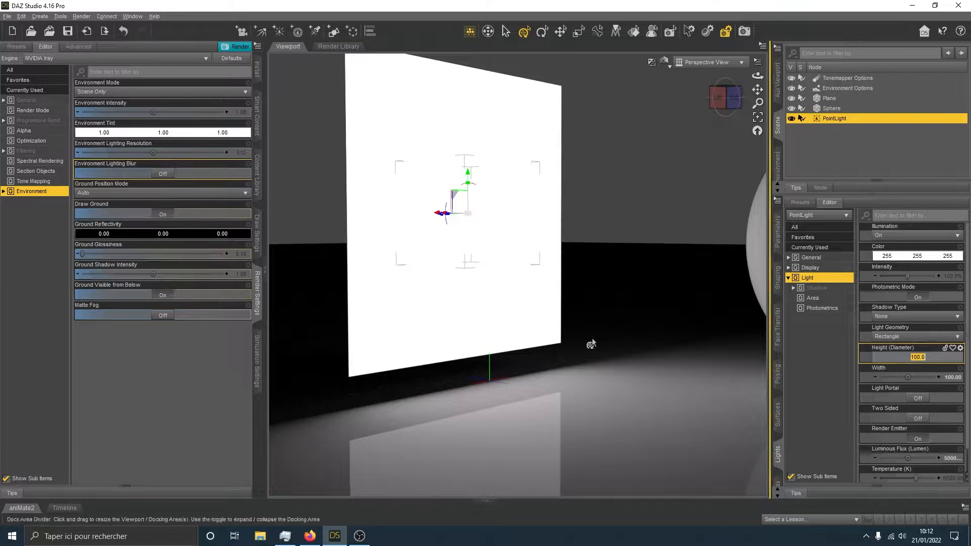
click(947, 452)
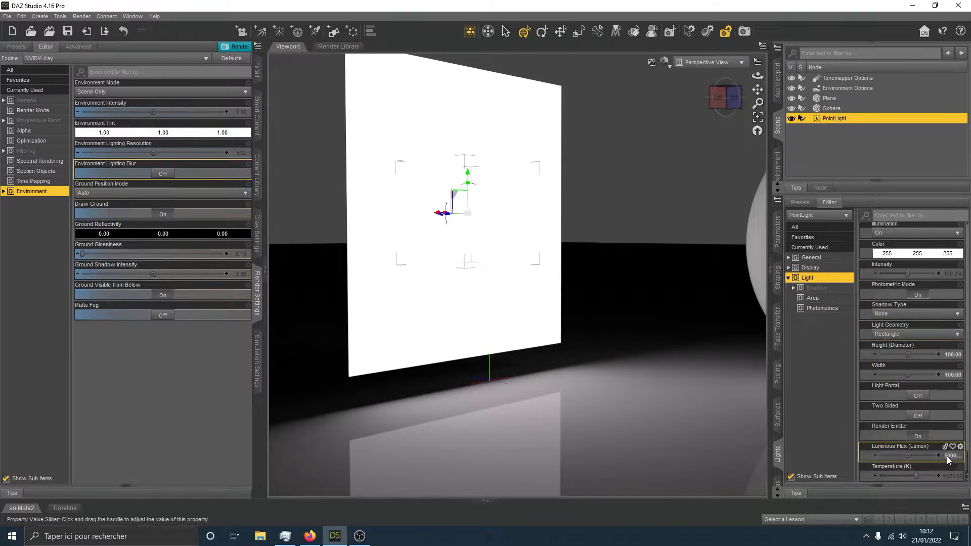
click(949, 354)
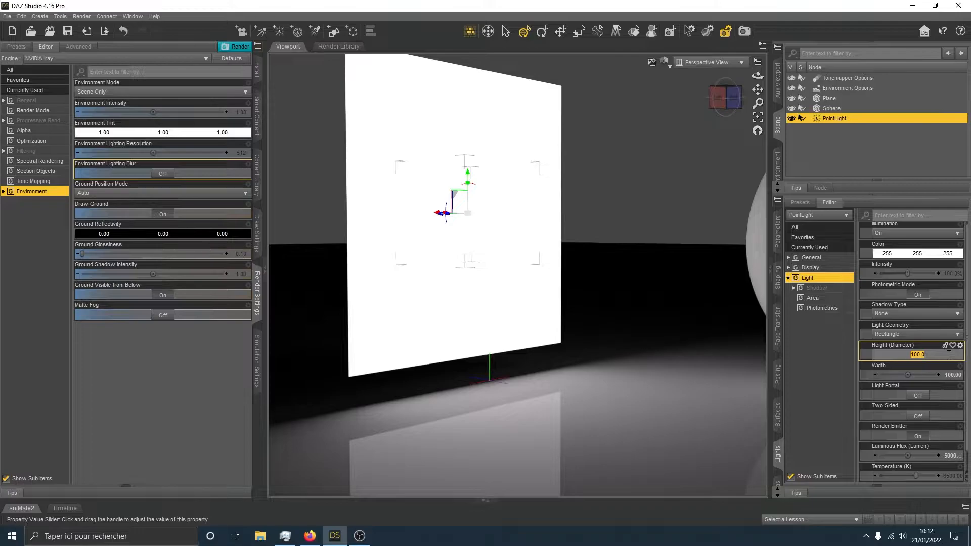
text(1000)
key(Return)
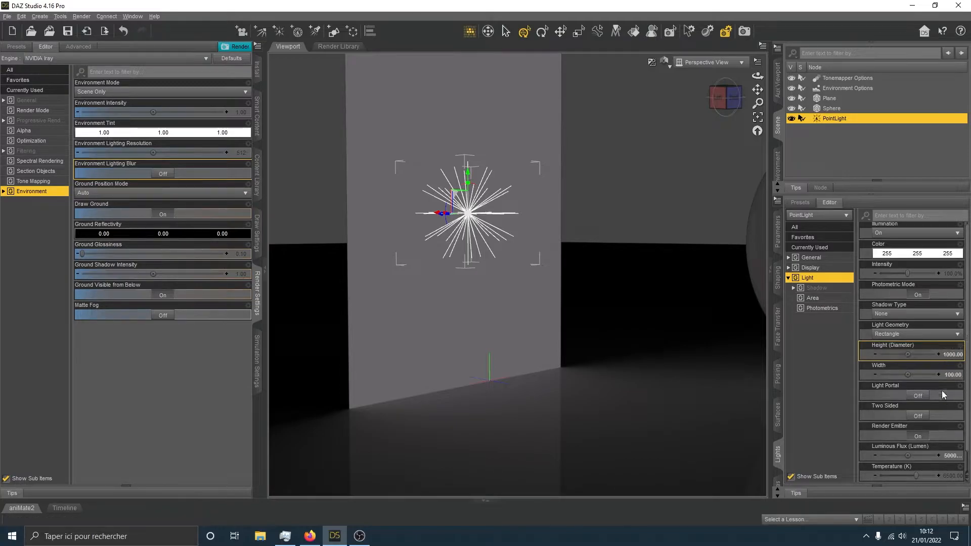
Step: Reset the rectangular light's Height (Diameter) and Width to their default of 10
click(960, 345)
click(936, 397)
click(960, 366)
click(945, 419)
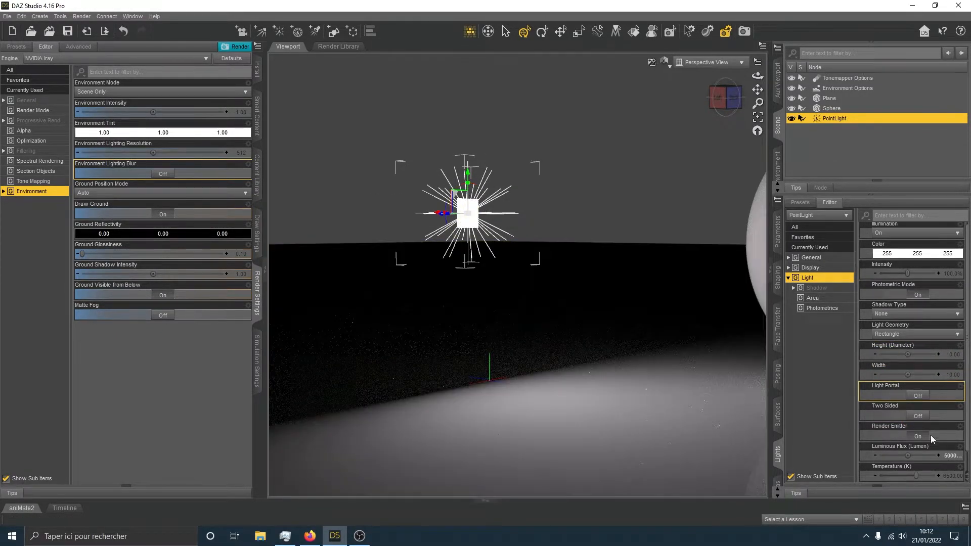
Step: Turn on Light Portal for the rectangular light and examine it in the viewport deselected and selected
click(918, 397)
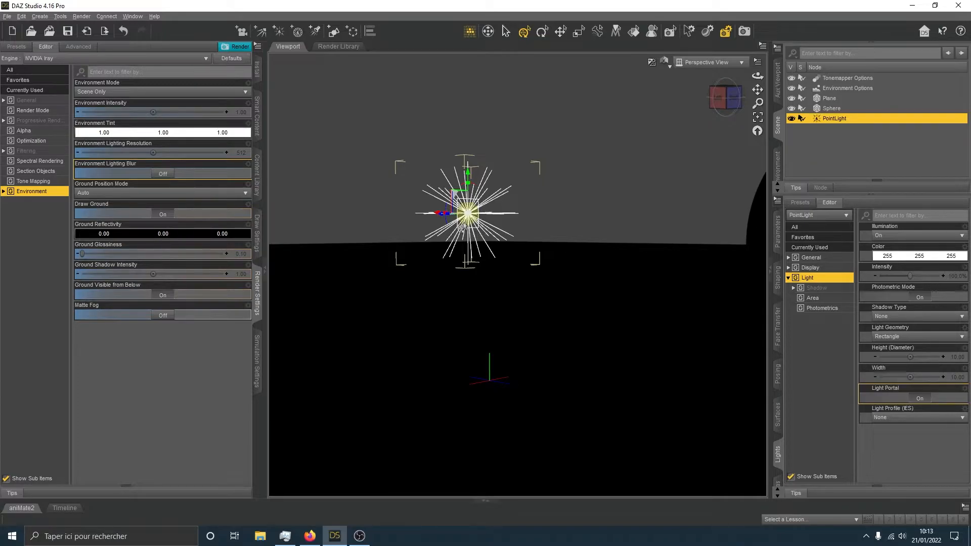
click(569, 202)
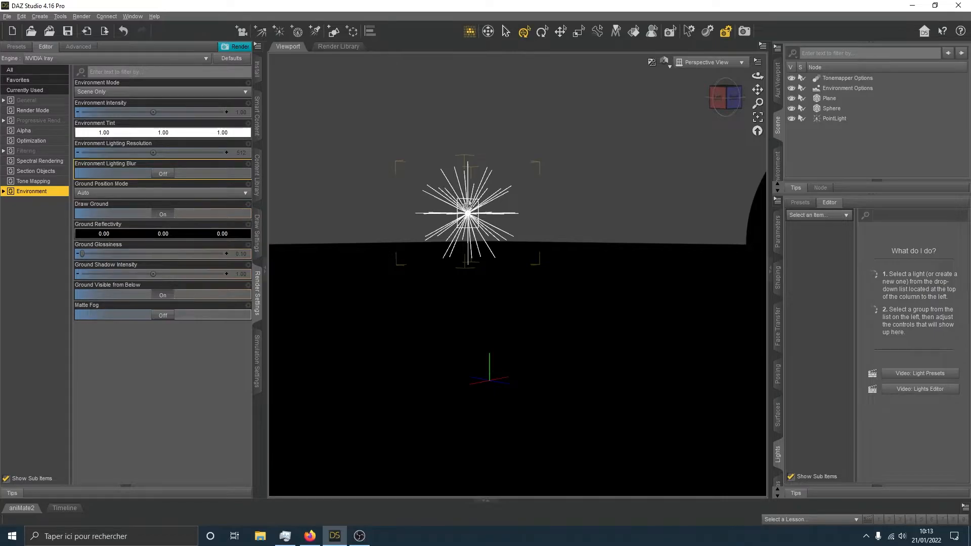
click(463, 208)
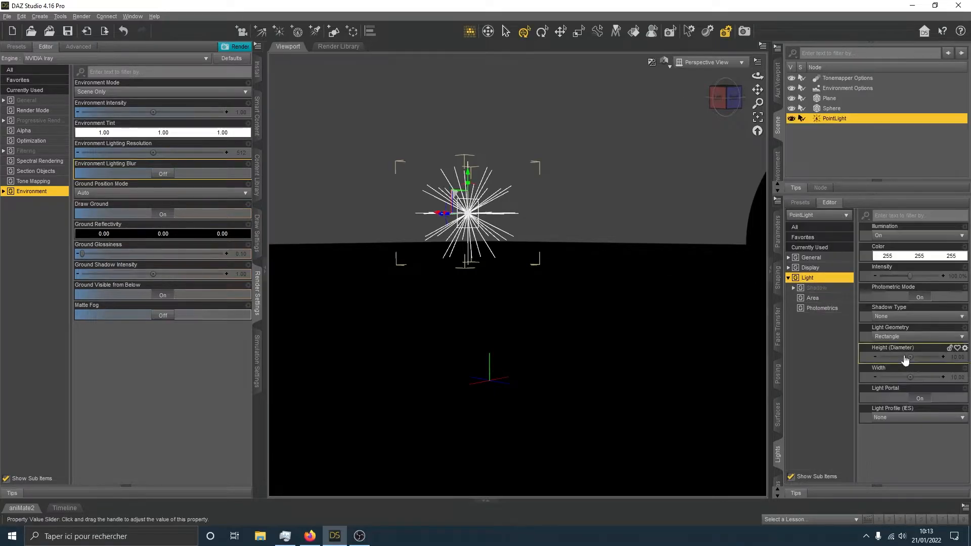
Step: Turn Light Portal off and Two Sided on for the rectangular light, and view its emission from the left side
click(918, 419)
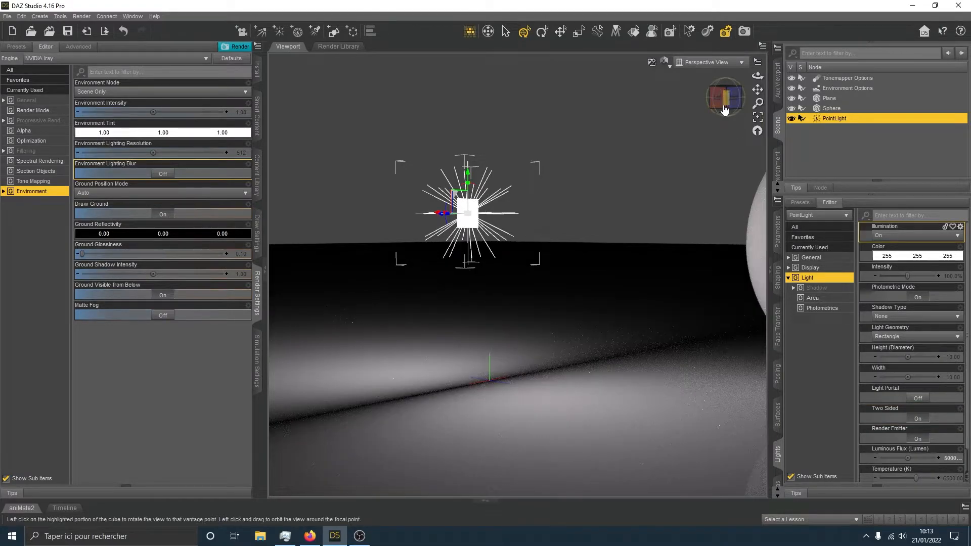
drag(722, 110, 788, 120)
click(717, 97)
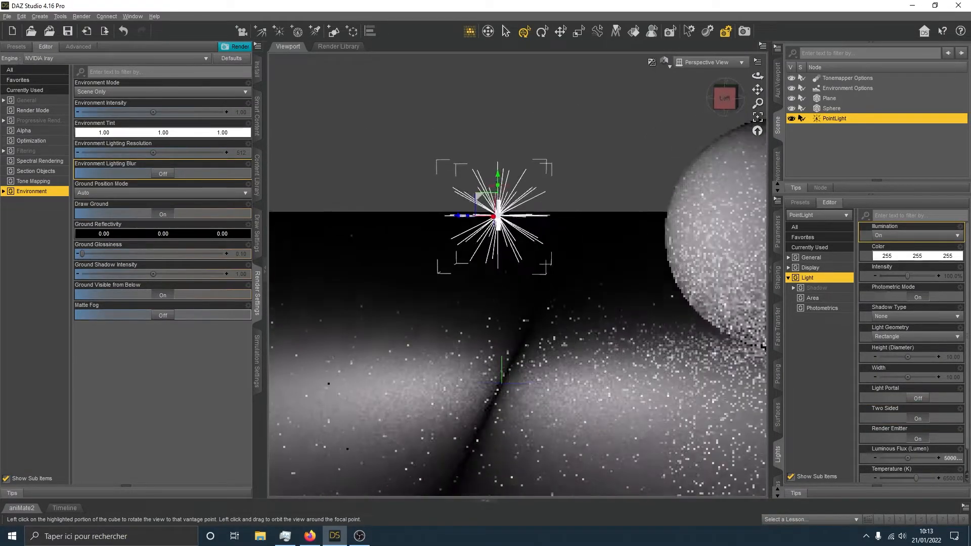
Step: Try Disc as the two-sided light's geometry, switch it to Sphere, and test the Two Sided setting on the sphere
click(907, 338)
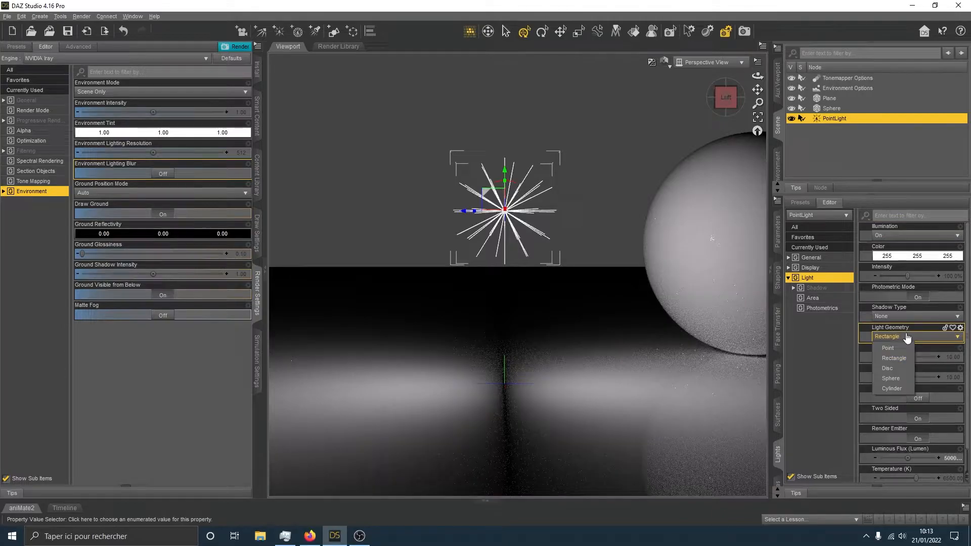
click(893, 368)
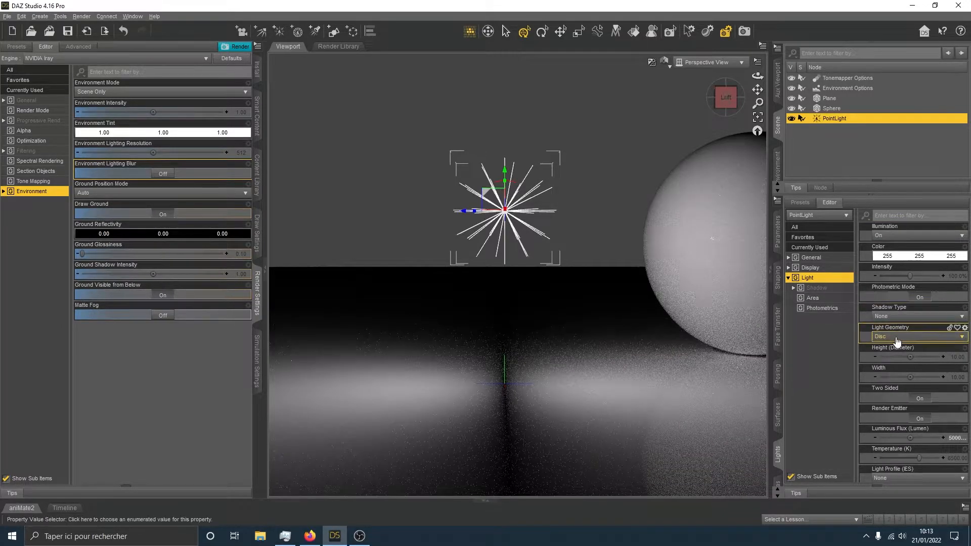
click(896, 338)
click(892, 378)
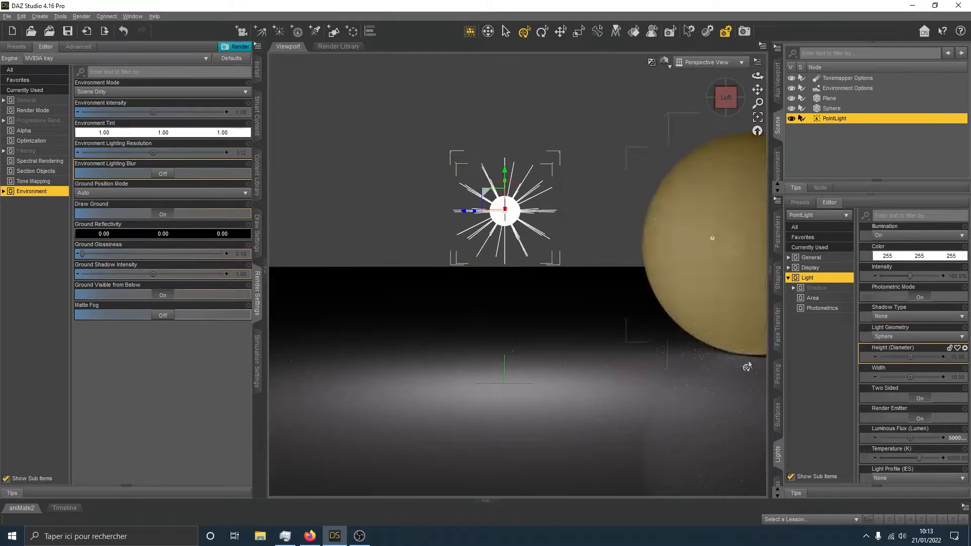
click(919, 399)
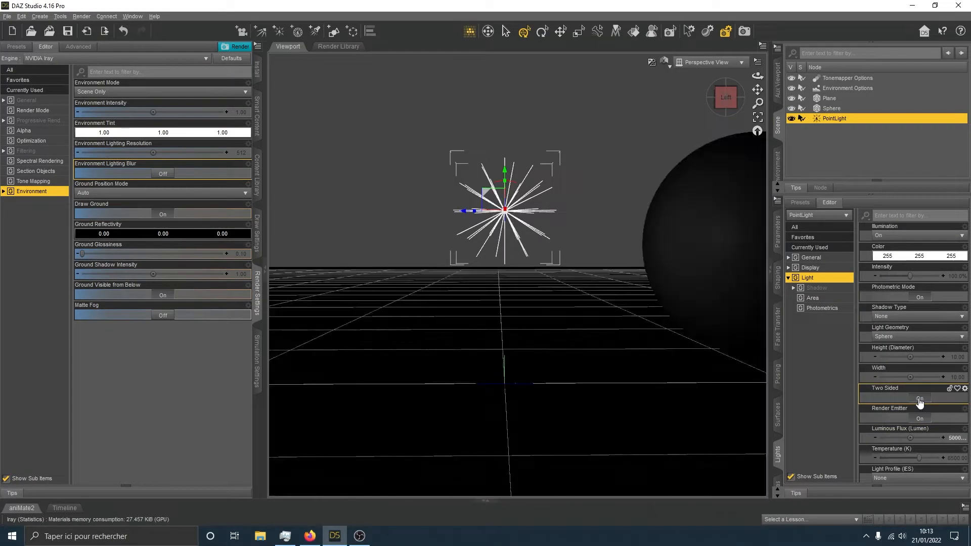
Step: Switch the light geometry to Cylinder and compare it in the viewport with Two Sided off and on
click(905, 336)
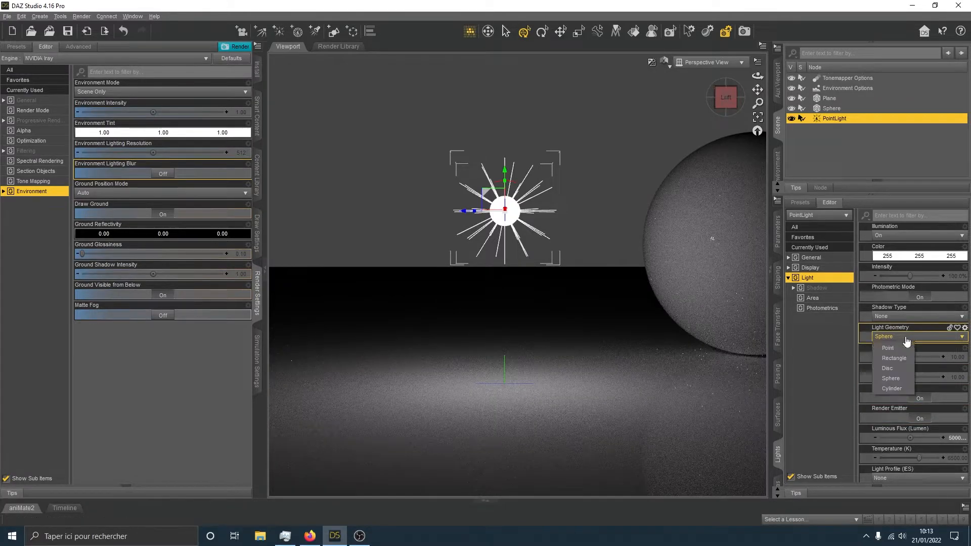
click(896, 389)
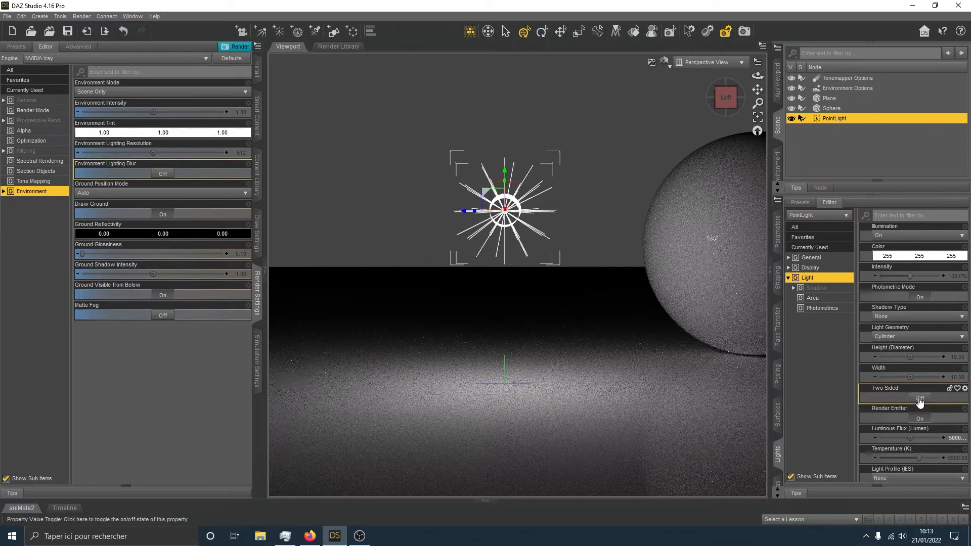
click(919, 399)
drag(711, 105, 718, 107)
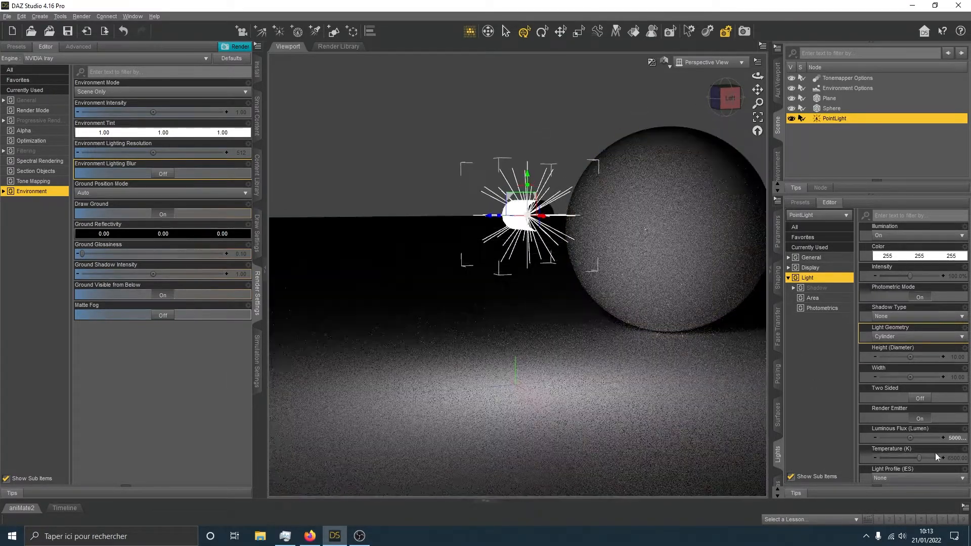
click(506, 109)
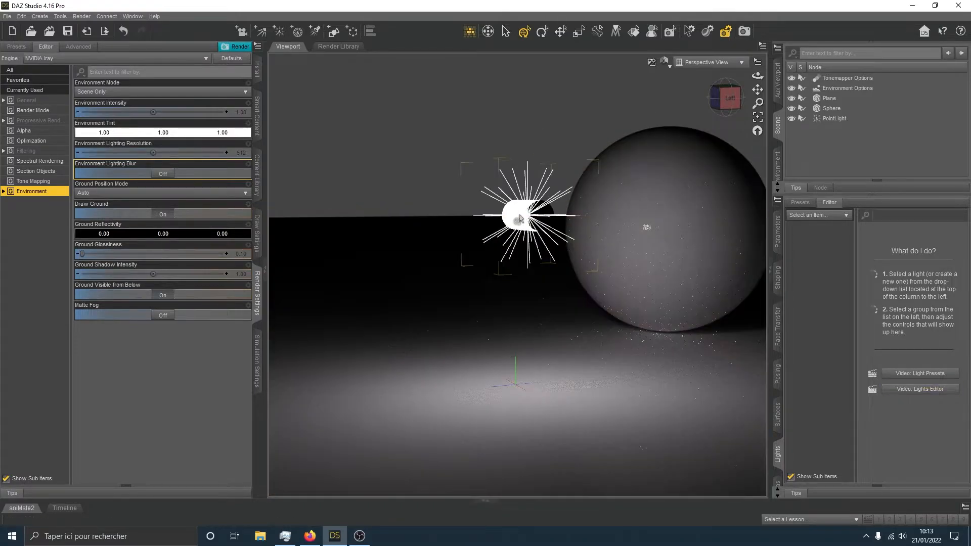
click(520, 219)
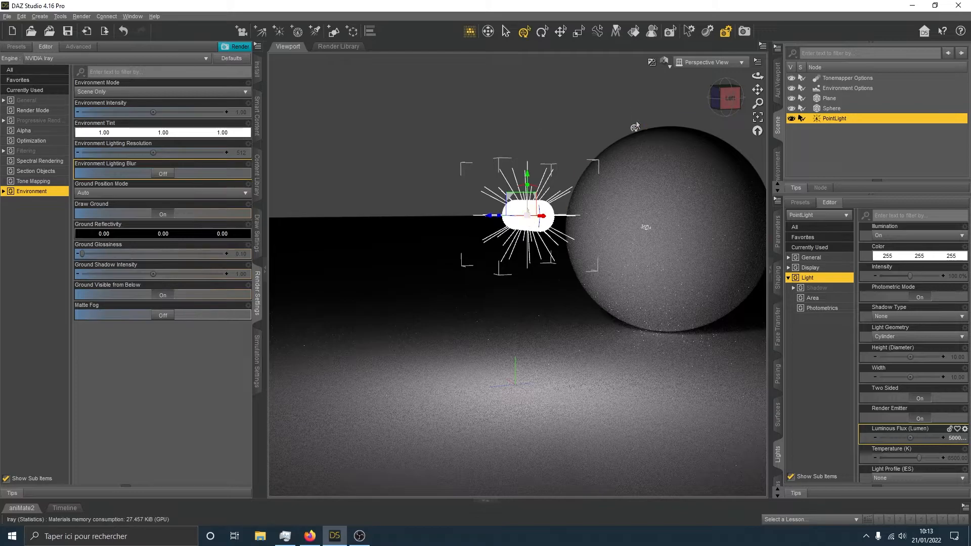
click(724, 102)
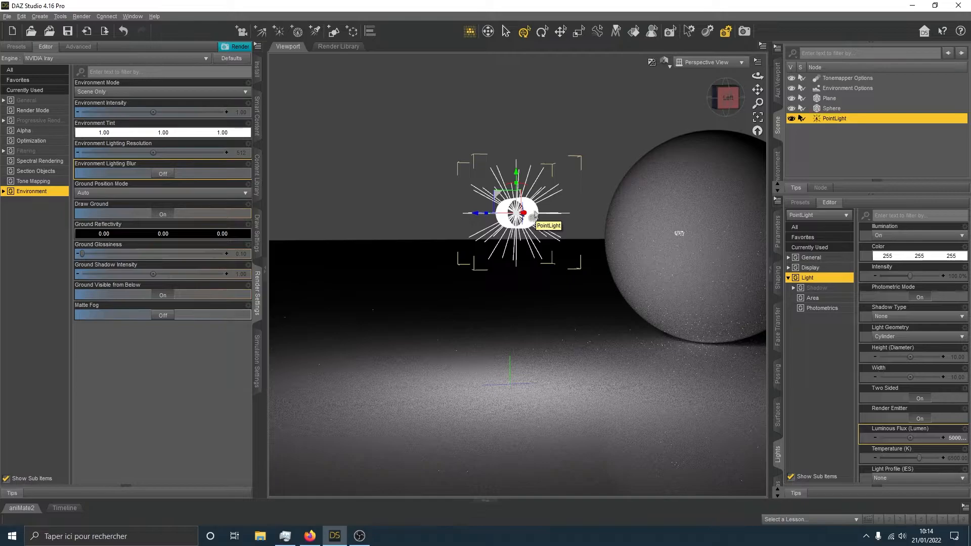
Step: Turn Render Emitter off and back on for the cylindrical light, and view the emitter from an angle
click(922, 419)
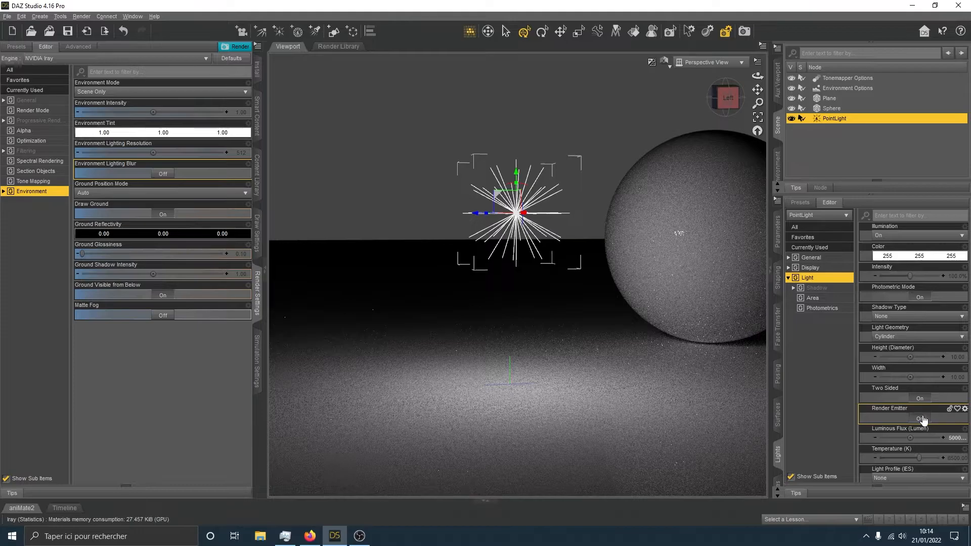
click(923, 419)
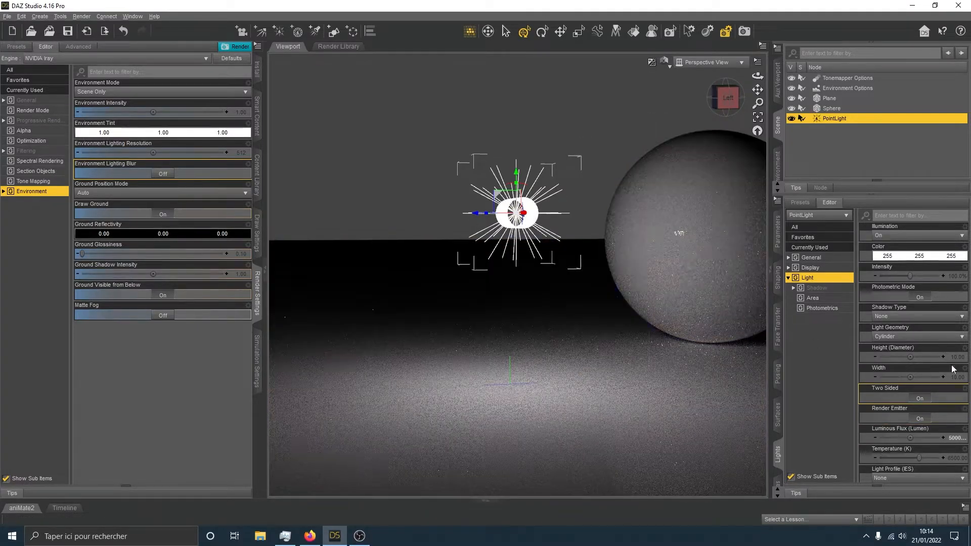
mouse_move(734, 106)
mouse_down()
mouse_move(700, 134)
mouse_move(722, 100)
mouse_move(745, 114)
mouse_up()
Step: Change the light geometry to Rectangle and set its Height (Diameter) to 100
click(900, 317)
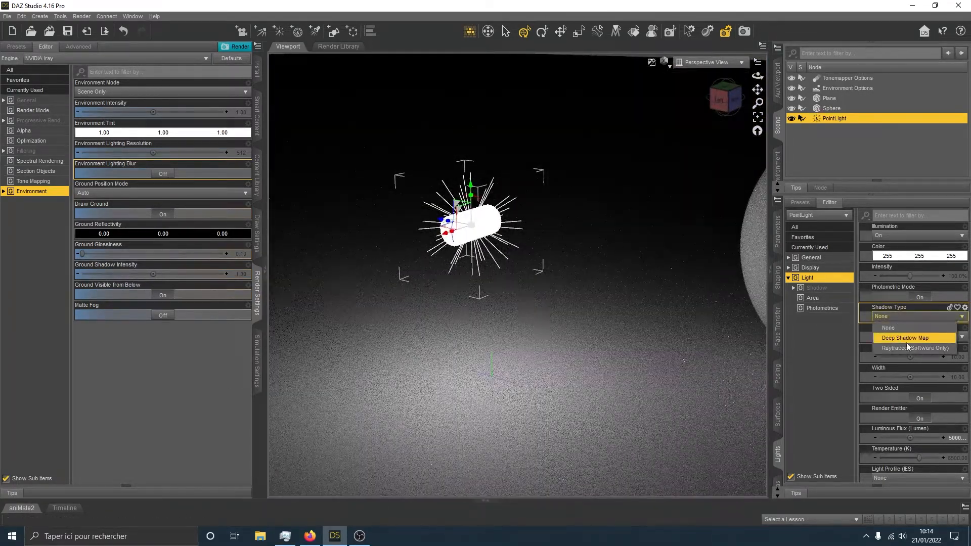
click(867, 341)
click(895, 336)
click(896, 357)
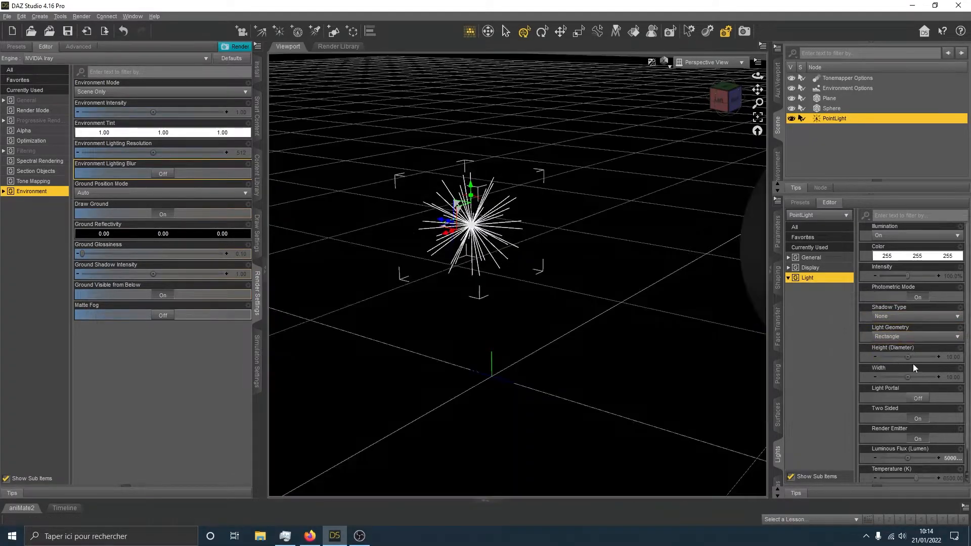
click(956, 355)
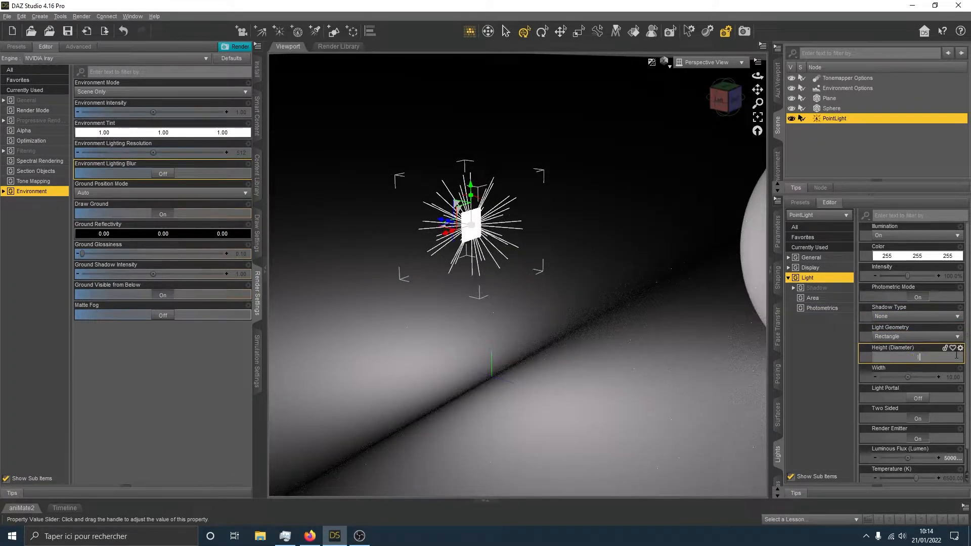
text(100)
key(Return)
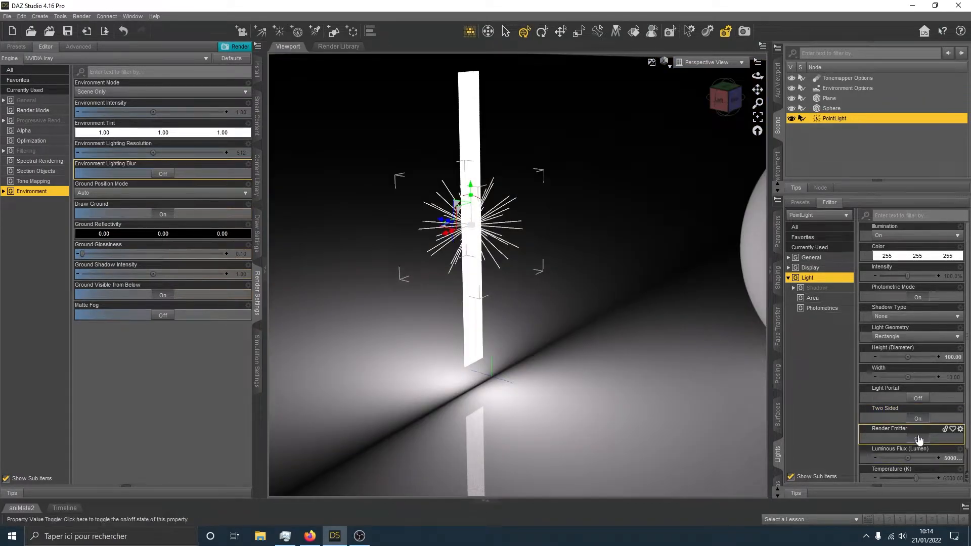
Step: Test Render Emitter off on the tall rectangular light, and turn it back on
click(918, 437)
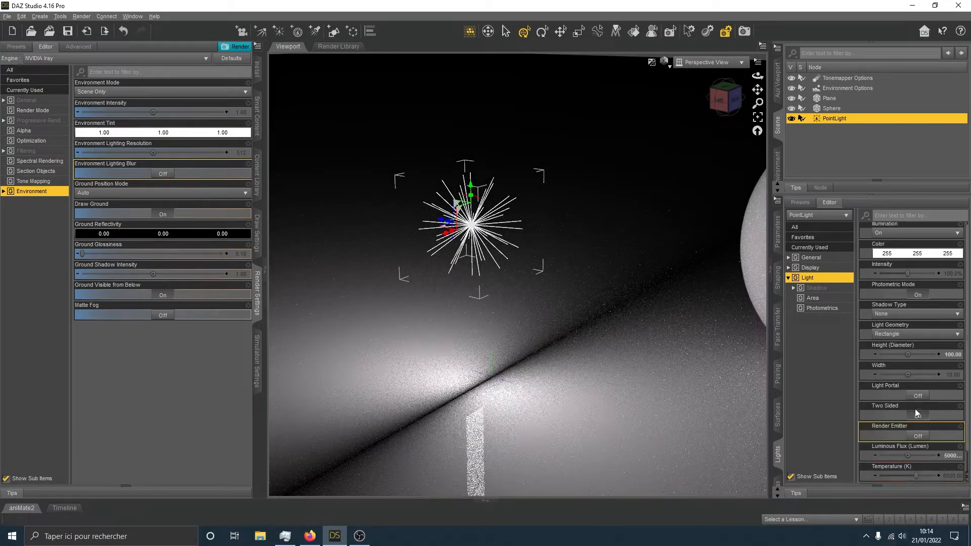
click(917, 415)
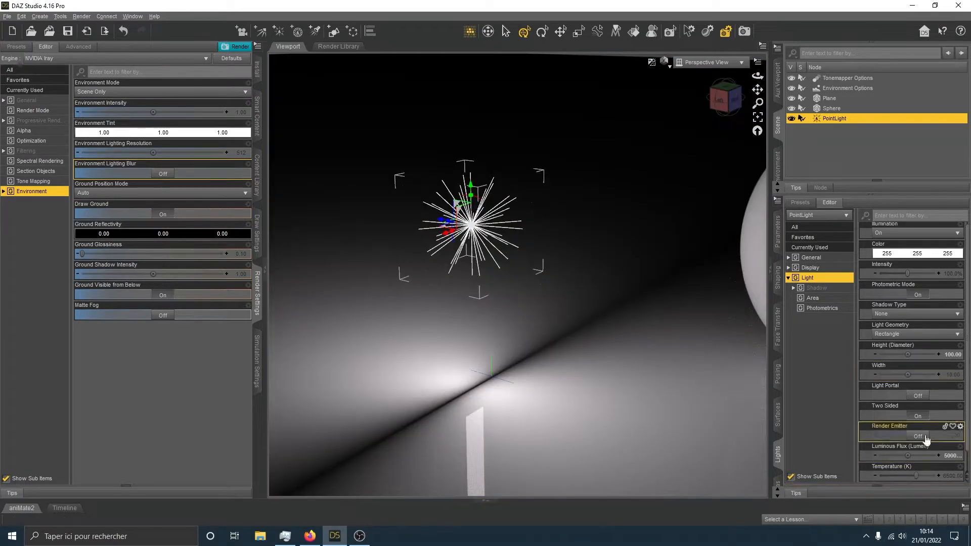
click(921, 437)
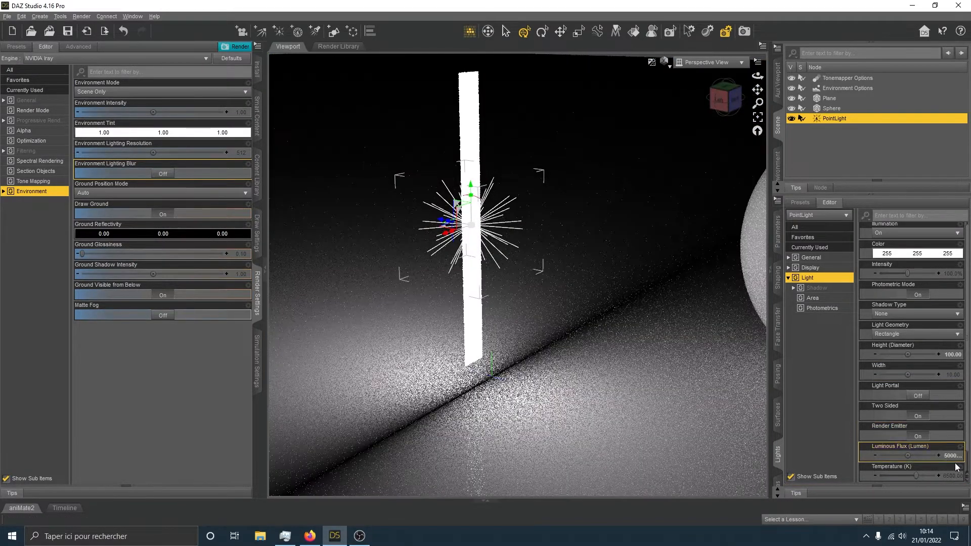
Step: Try a higher Luminous Flux on the rectangular light, inspect the scene from other angles, and undo the flux change
click(949, 455)
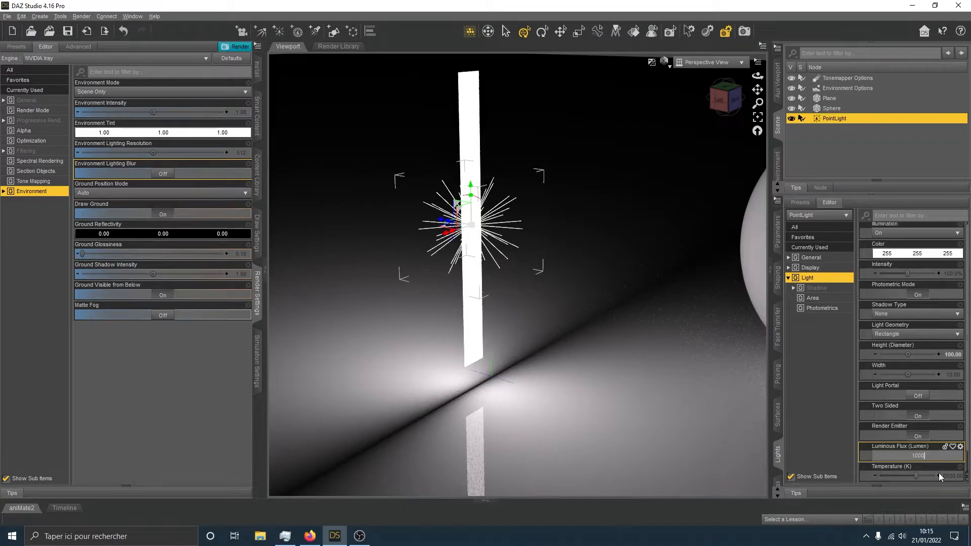
key(Return)
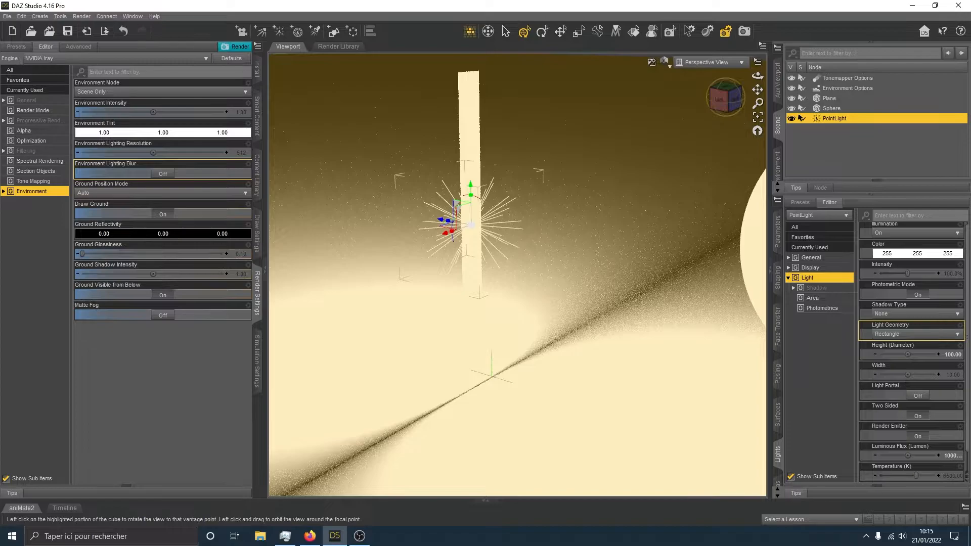
click(720, 104)
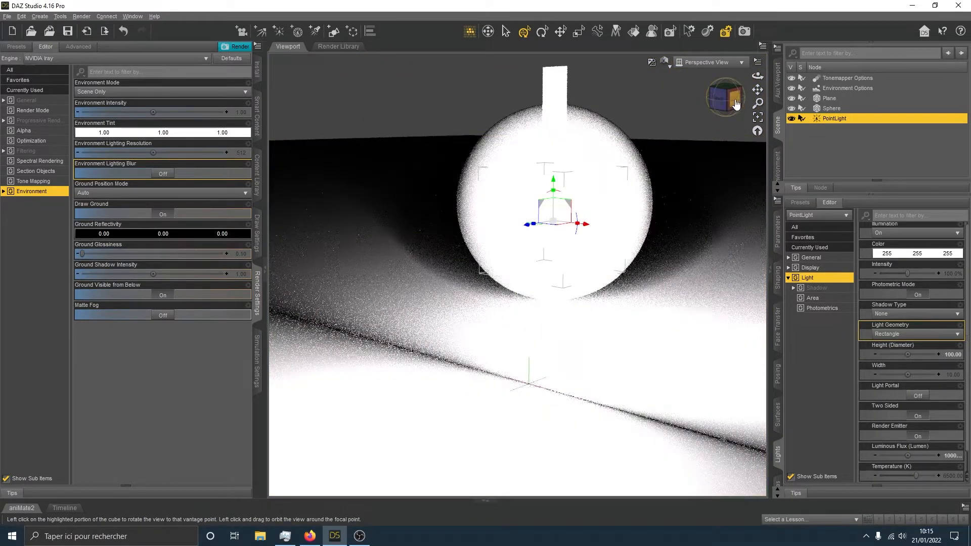
click(737, 105)
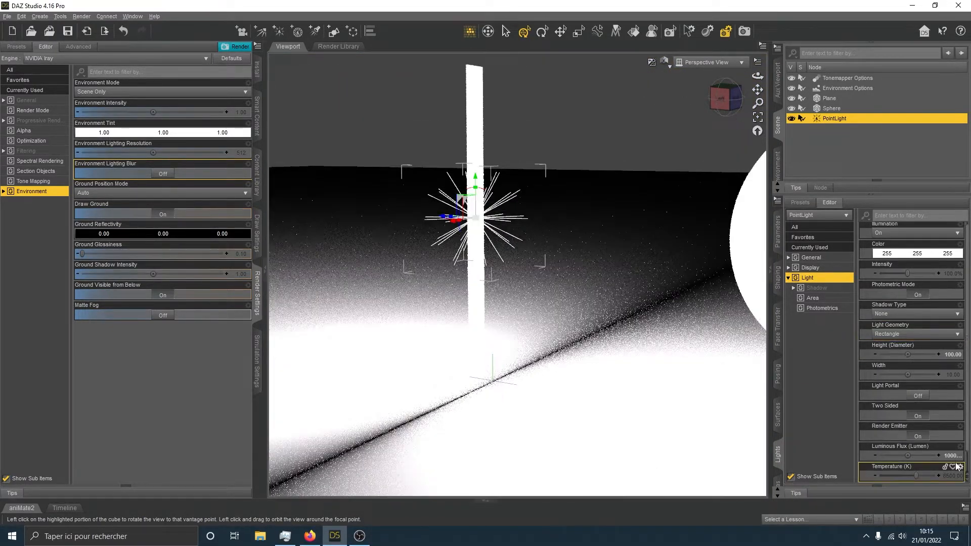
click(124, 32)
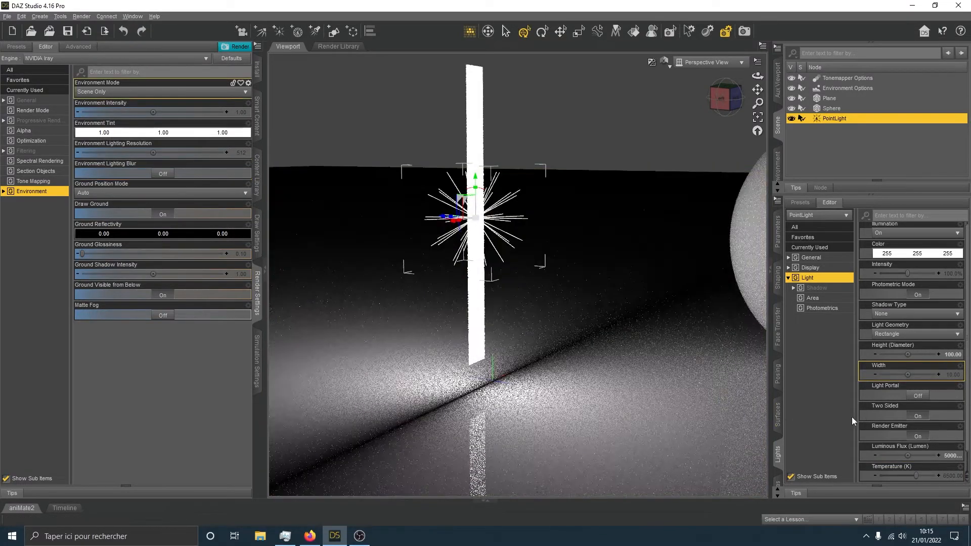
Step: Try a warm light Temperature of 1261.26 K, and set it to a cool 8918.92 K
scroll(945, 434, down, 1)
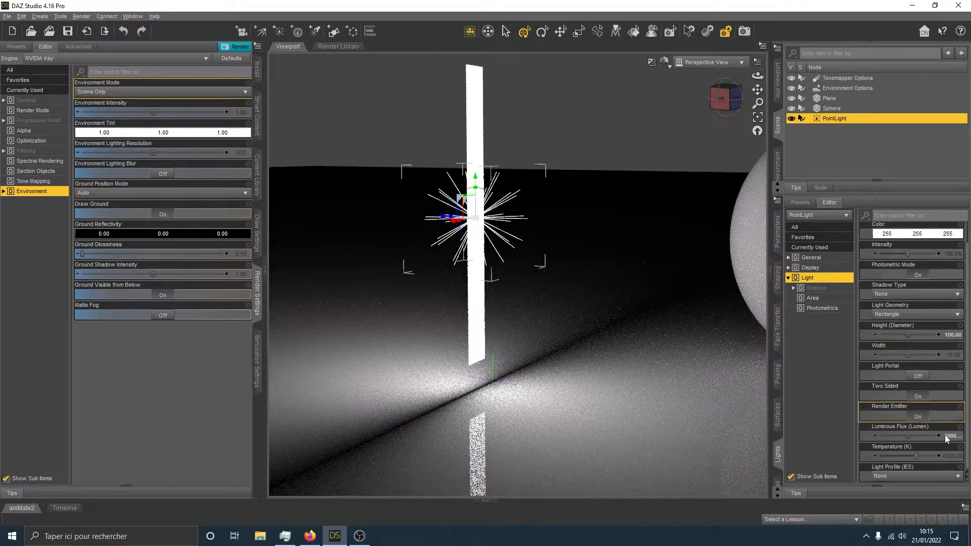
click(887, 455)
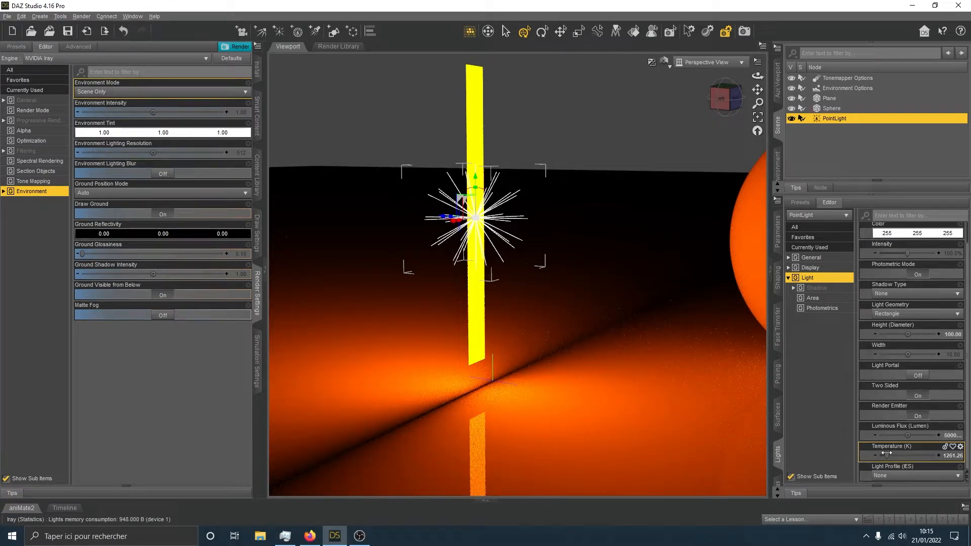
click(929, 456)
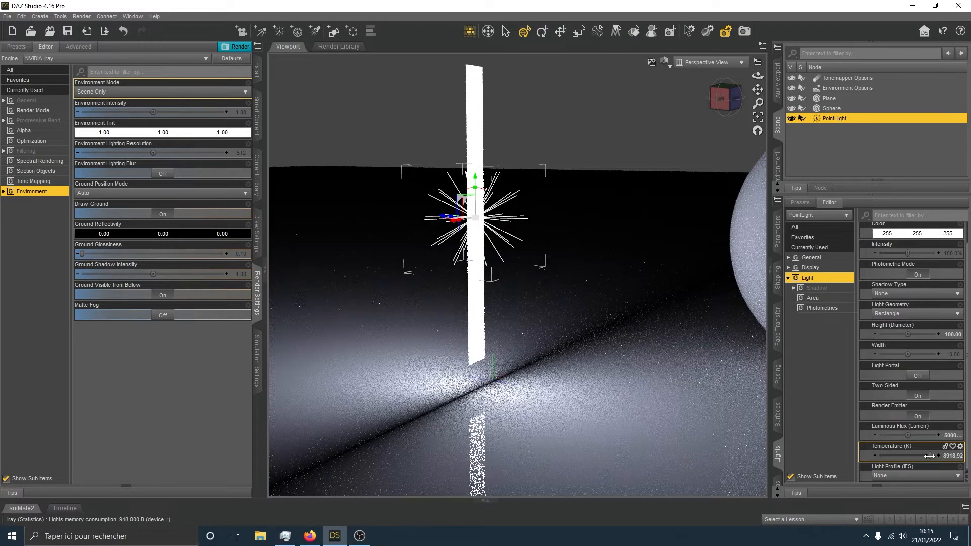
Step: Load IES 3 - 3D - ECLAIRAGE.ies from the network's 3D/ECLAIRAGE/ies folder as the light's IES profile
click(900, 472)
click(902, 486)
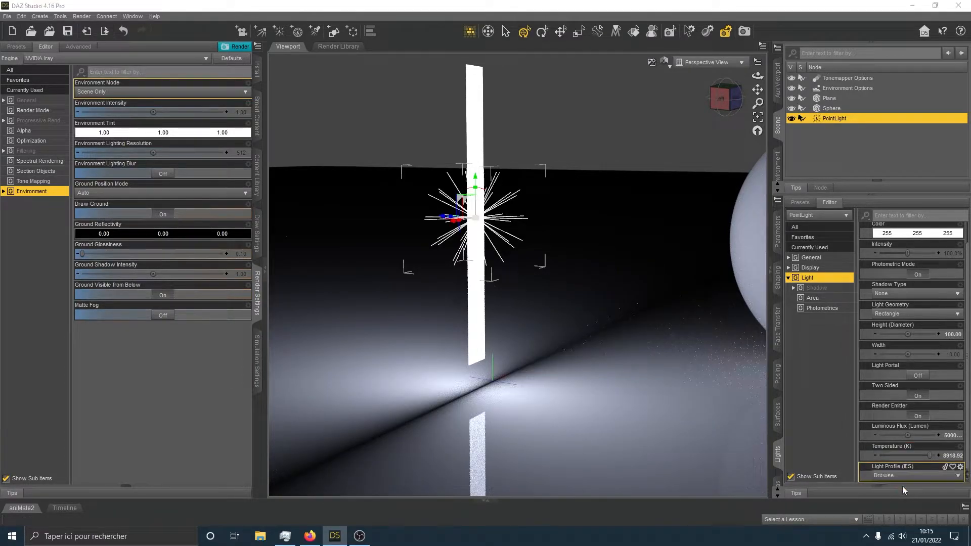
scroll(51, 229, down, 2)
click(52, 229)
double_click(380, 91)
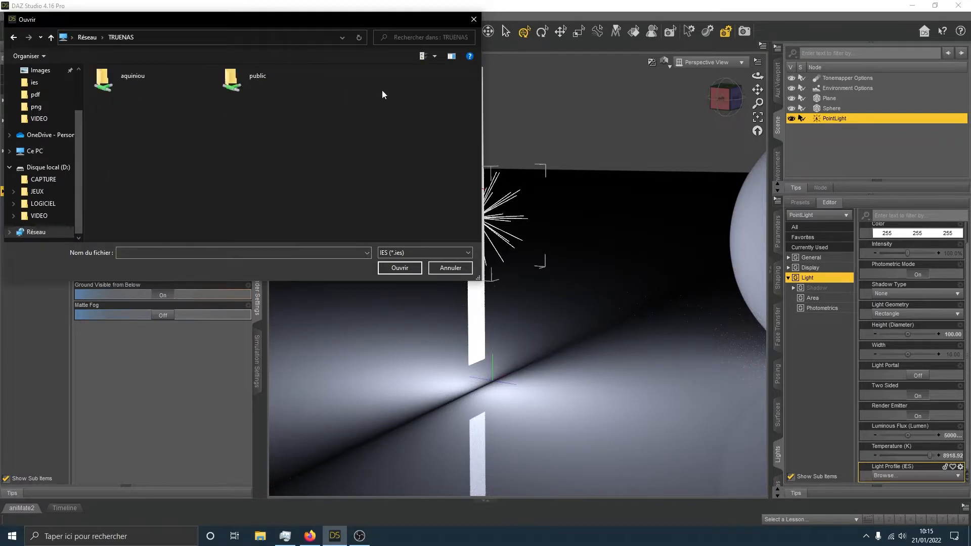
double_click(183, 81)
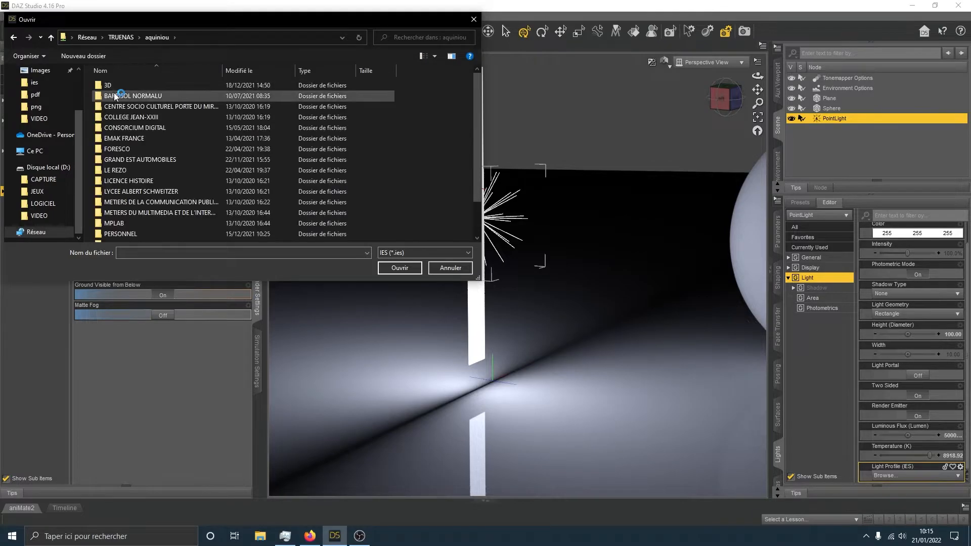
double_click(120, 96)
double_click(119, 117)
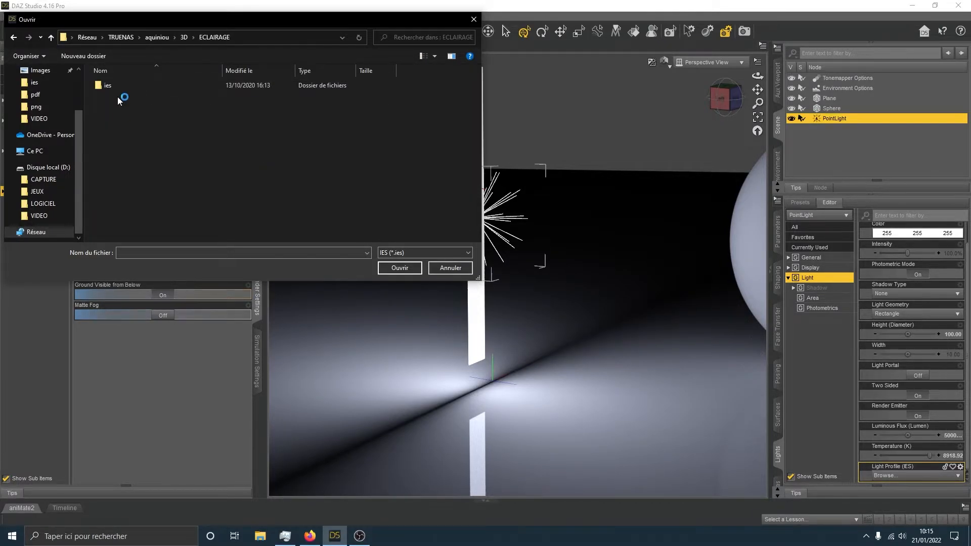
double_click(110, 87)
click(132, 106)
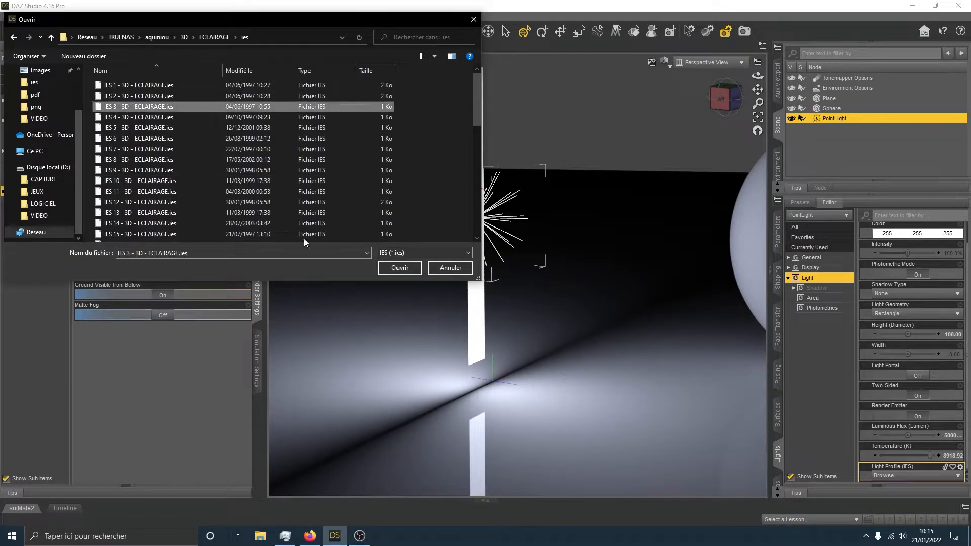
click(387, 271)
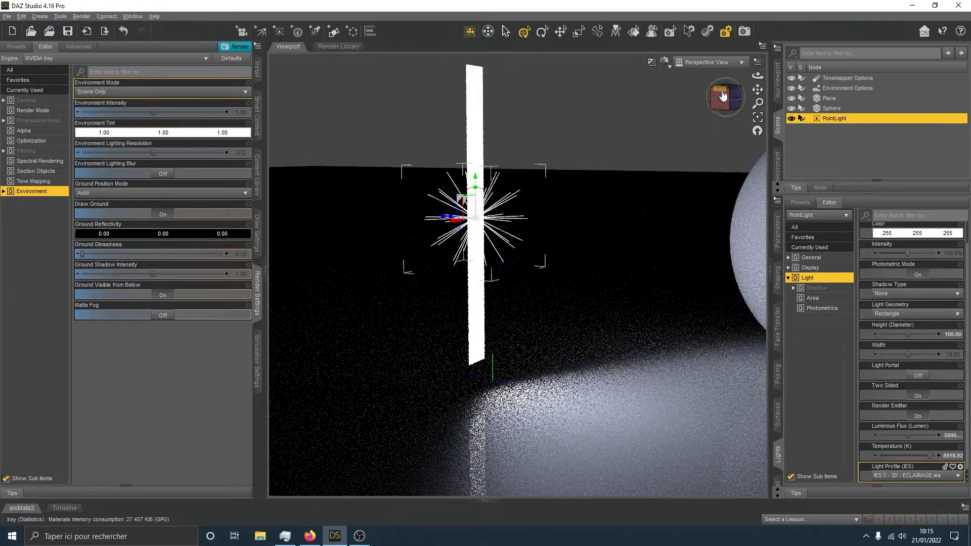
Step: Set the light geometry to Point and examine the IES light pattern on the plane and sphere from several angles
drag(757, 76, 844, 103)
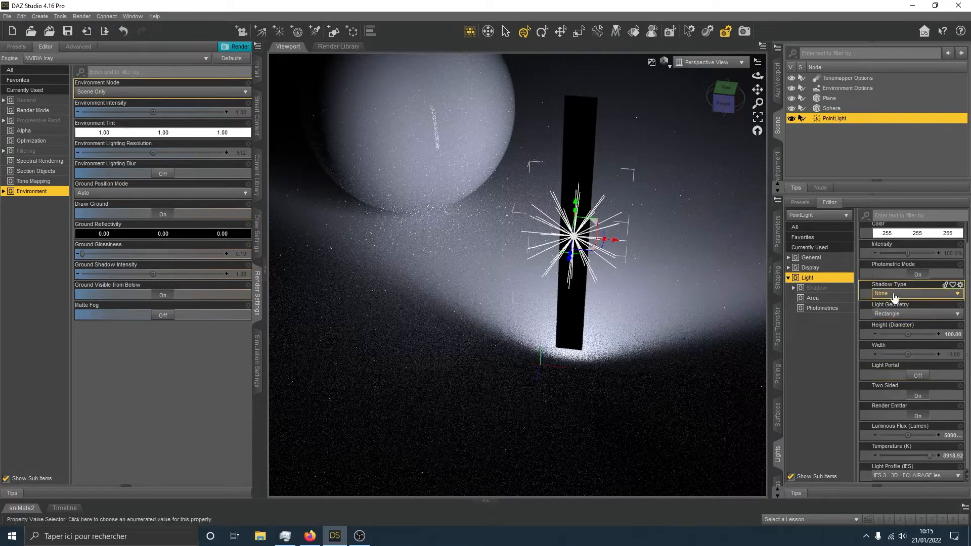
click(895, 314)
click(895, 326)
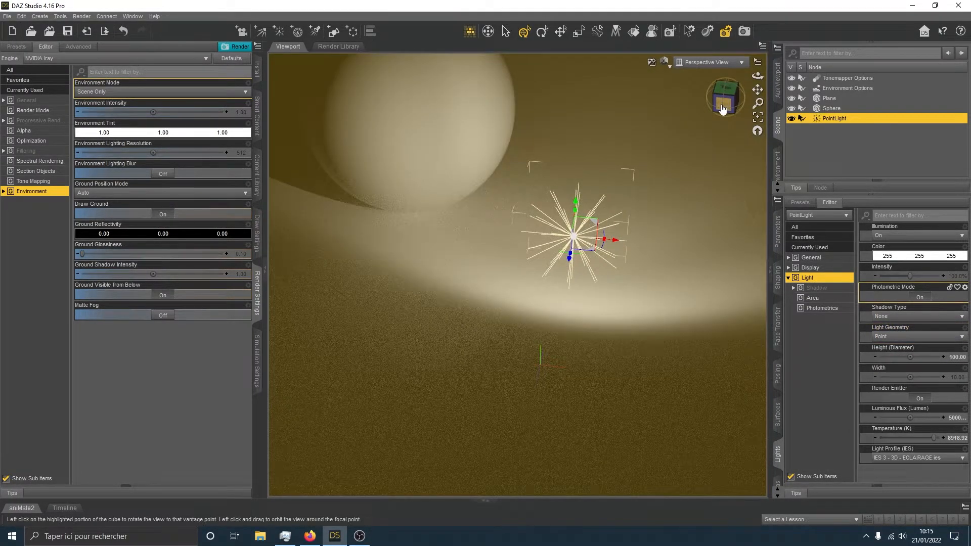
click(722, 109)
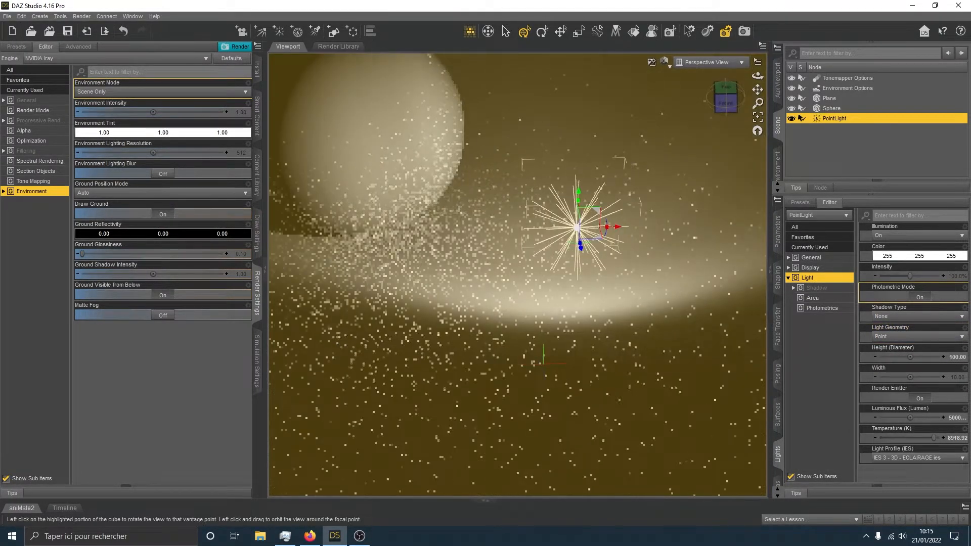
drag(722, 104, 664, 119)
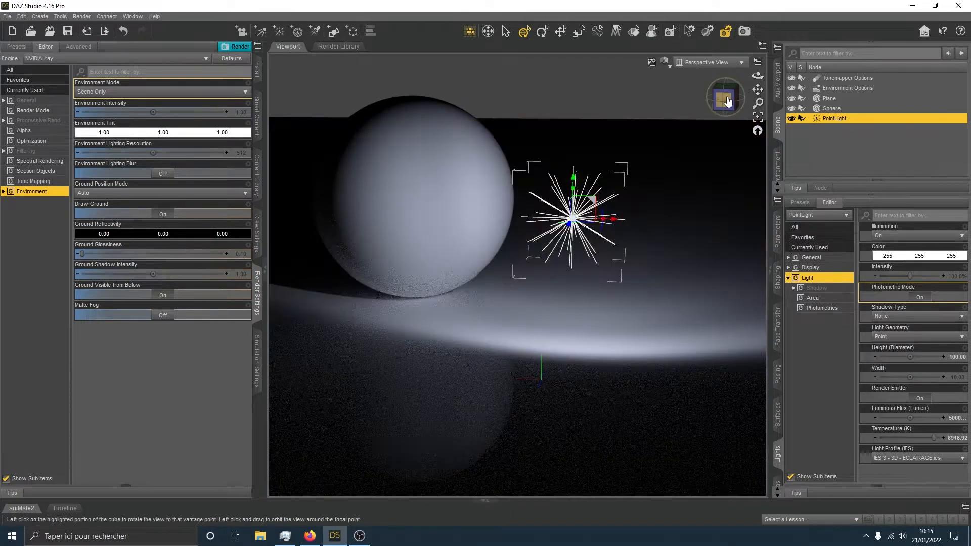
drag(725, 101, 751, 104)
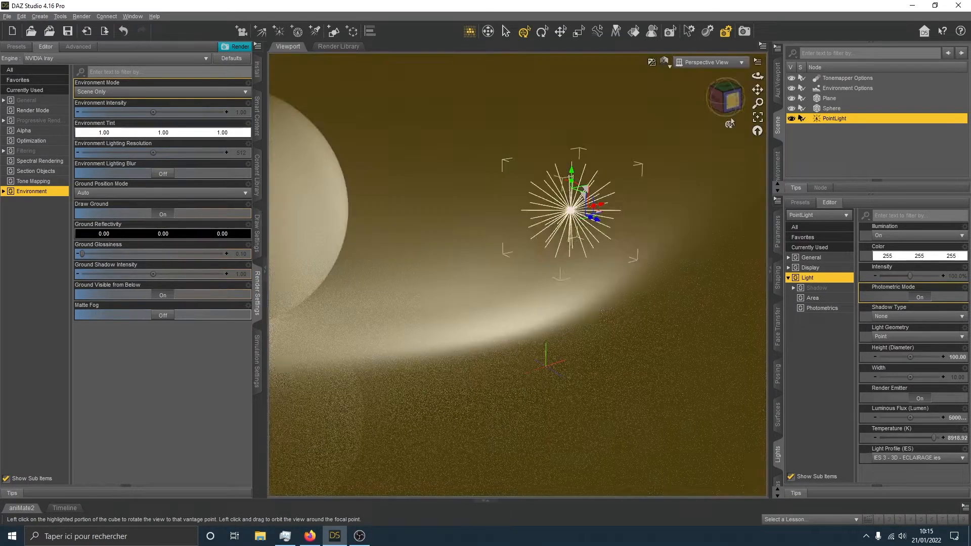
click(729, 103)
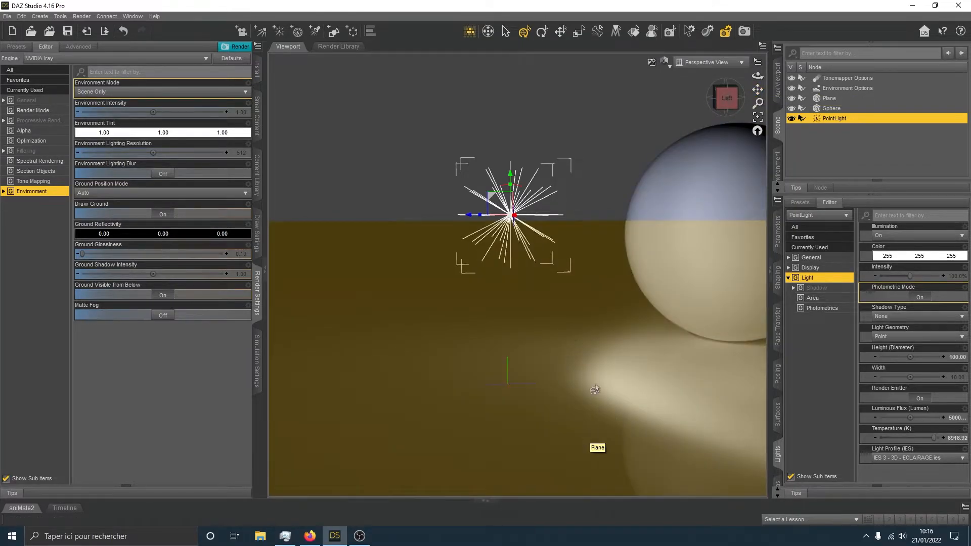
Step: Remove the IES light profile from the point light by setting its profile to None
drag(757, 90, 645, 13)
scroll(538, 311, up, 5)
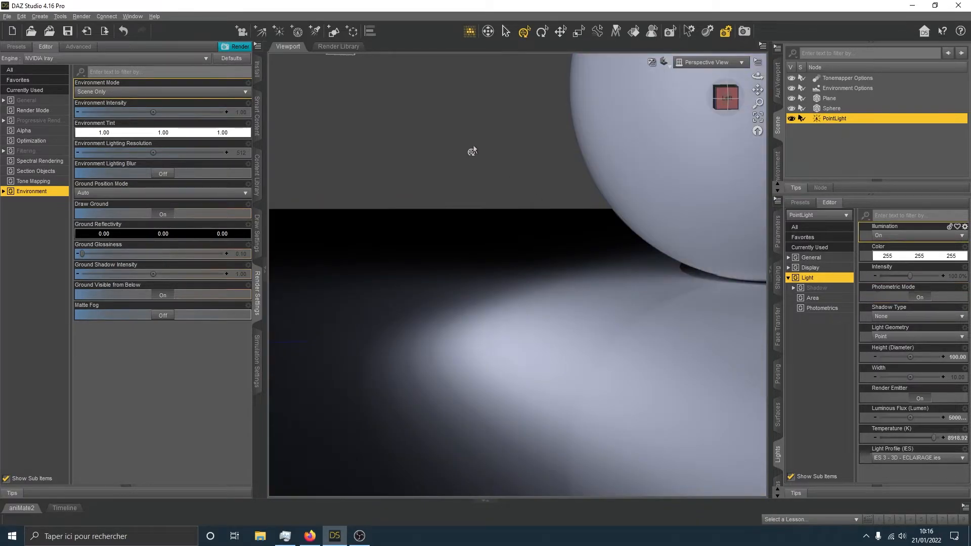
click(492, 174)
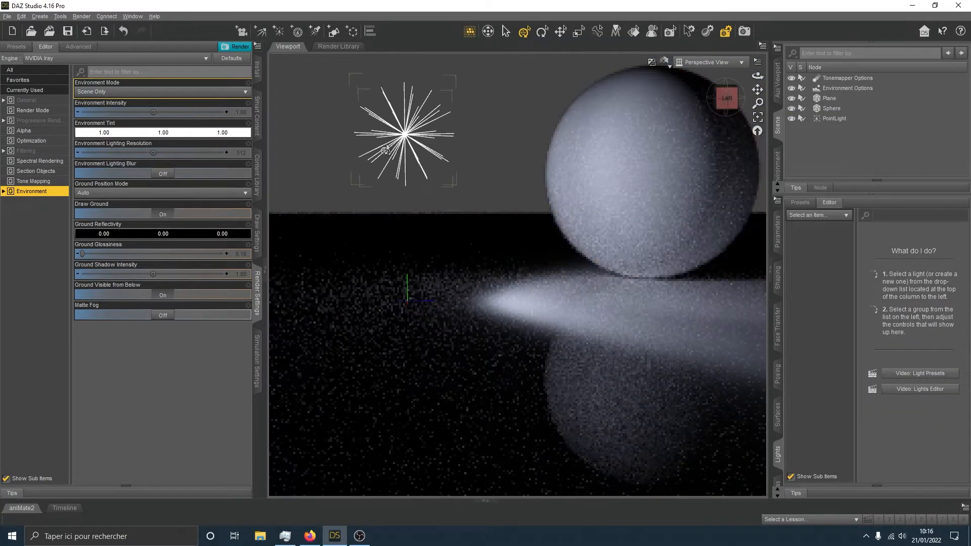
click(455, 166)
click(811, 257)
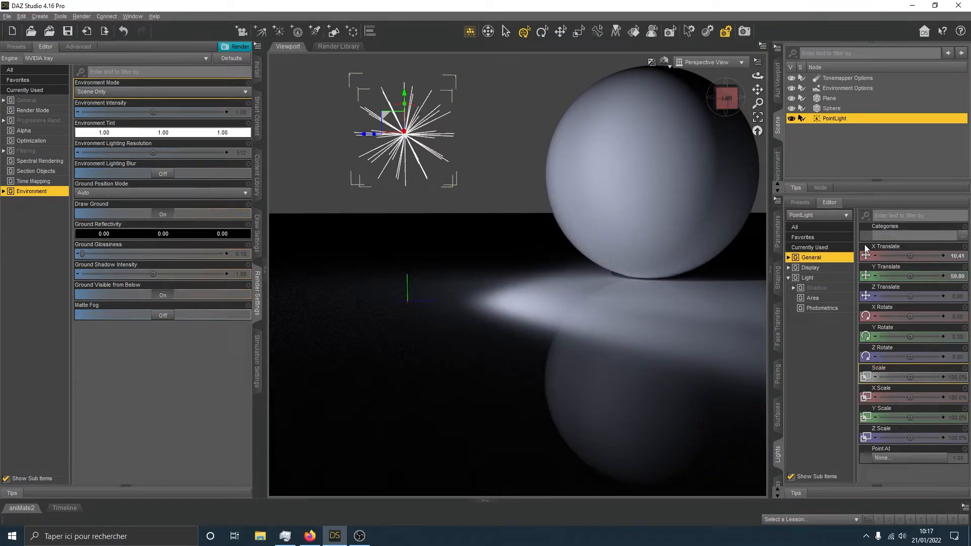
click(823, 309)
click(921, 262)
click(891, 256)
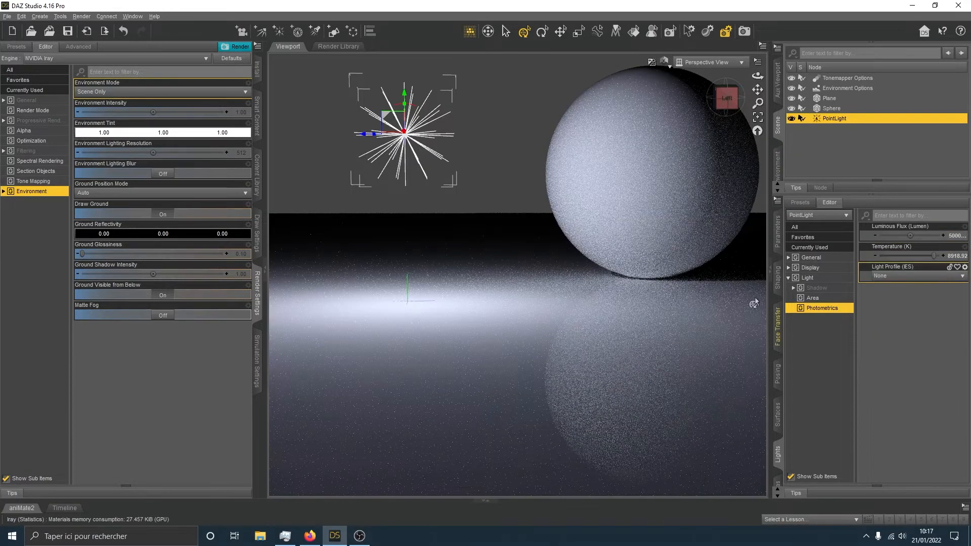
drag(759, 90, 756, 195)
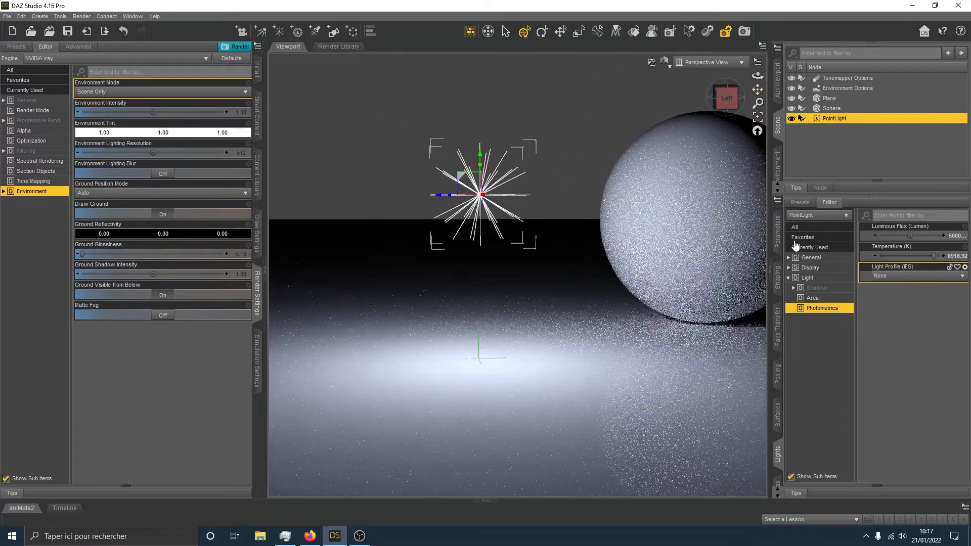
Step: Try scaling the point light to 198.2% and -291%, and reset its scale to the default
click(811, 258)
drag(912, 378, 938, 378)
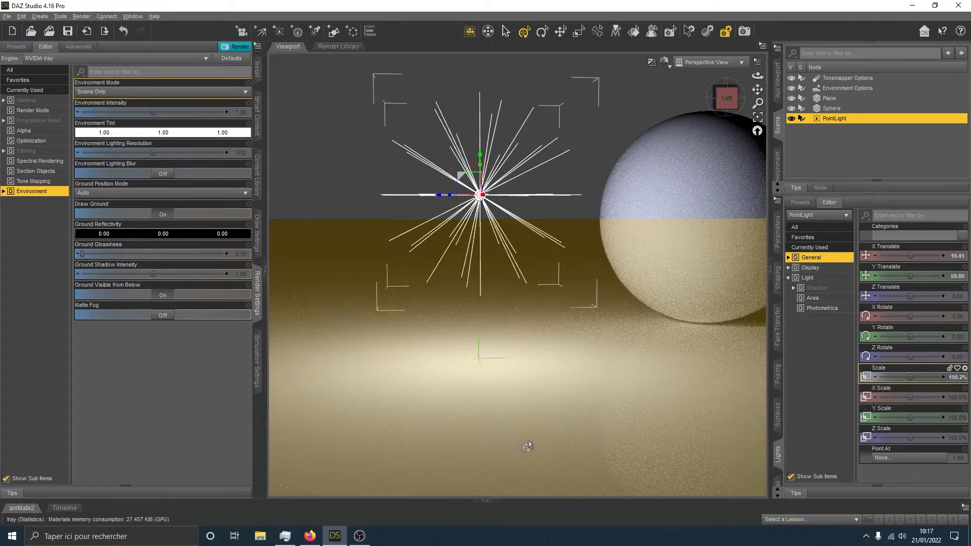
drag(908, 378, 813, 378)
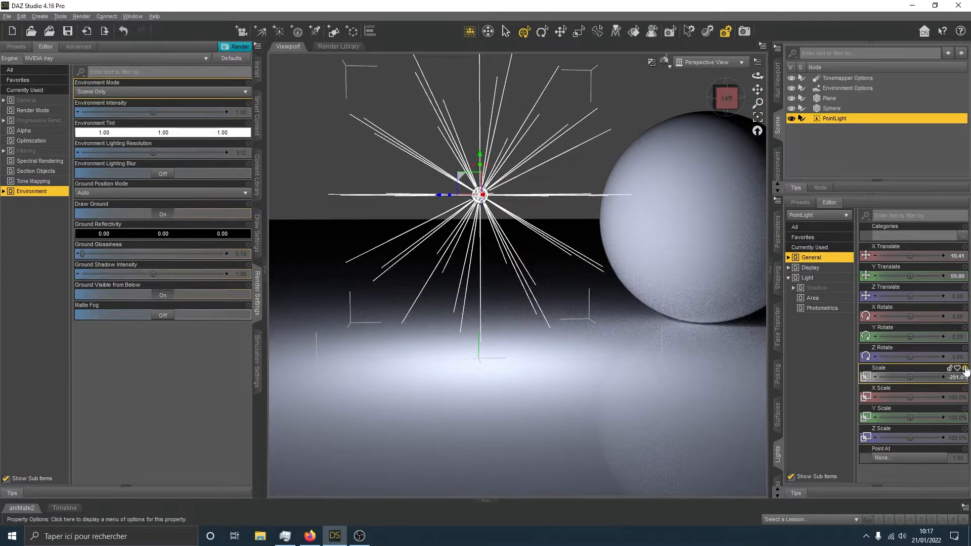
click(964, 369)
click(935, 423)
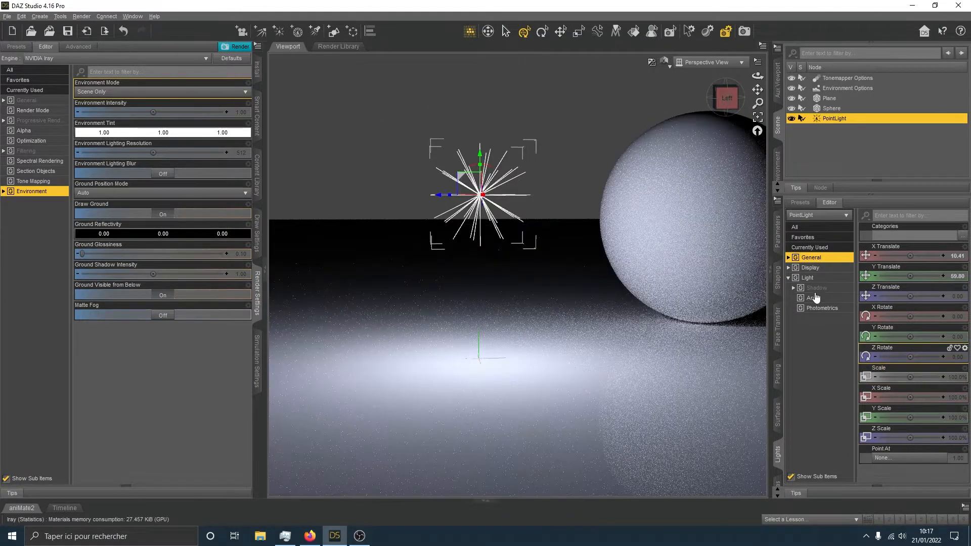
Step: Change the point light's geometry from Point to Rectangle
click(816, 288)
click(818, 298)
click(823, 309)
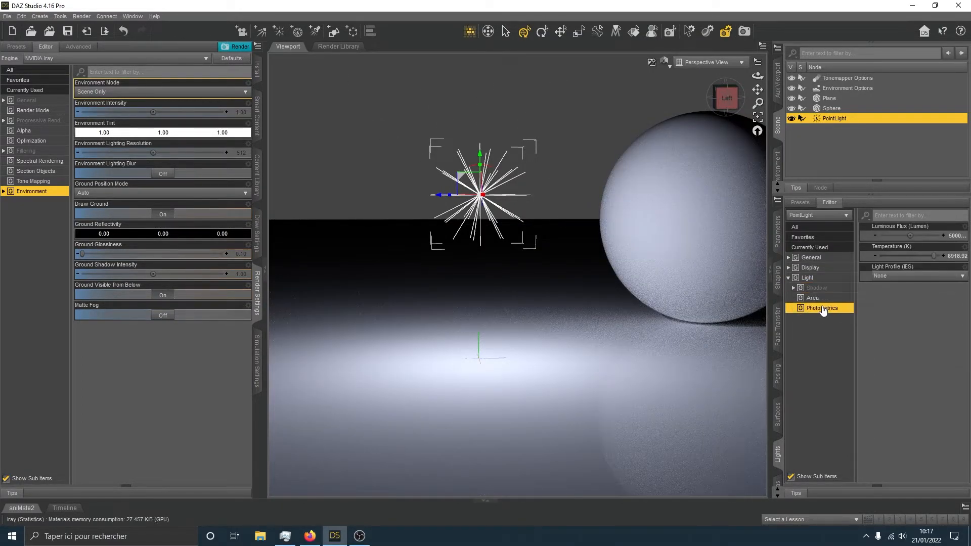
click(809, 278)
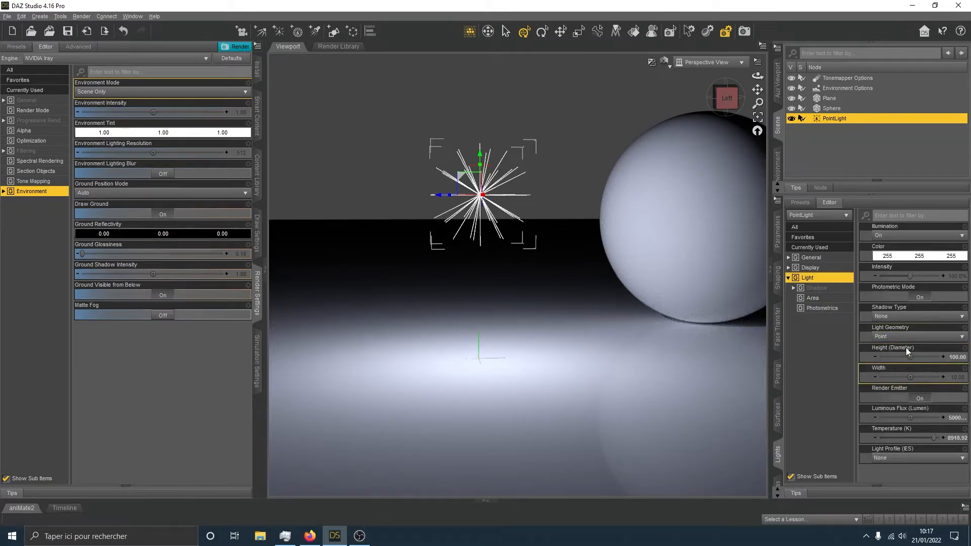
click(897, 337)
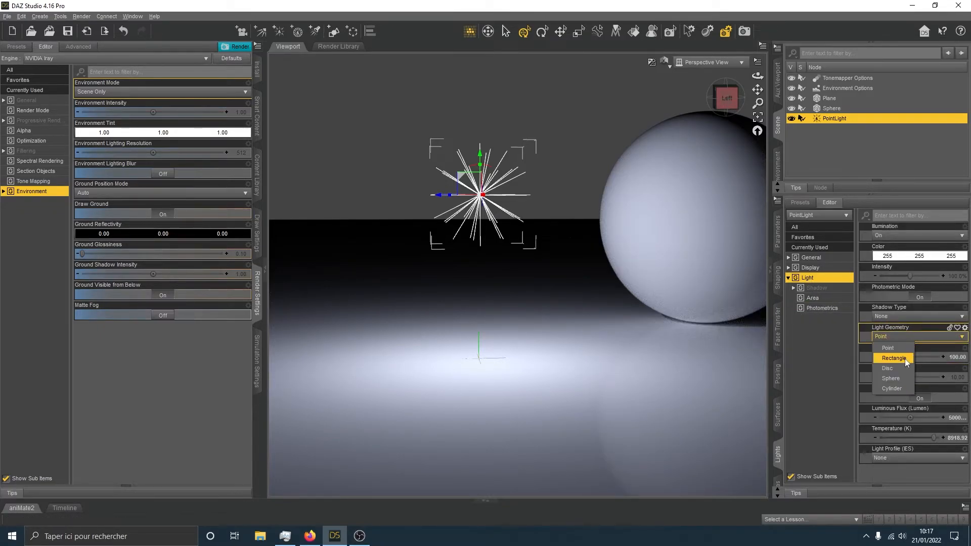
click(893, 358)
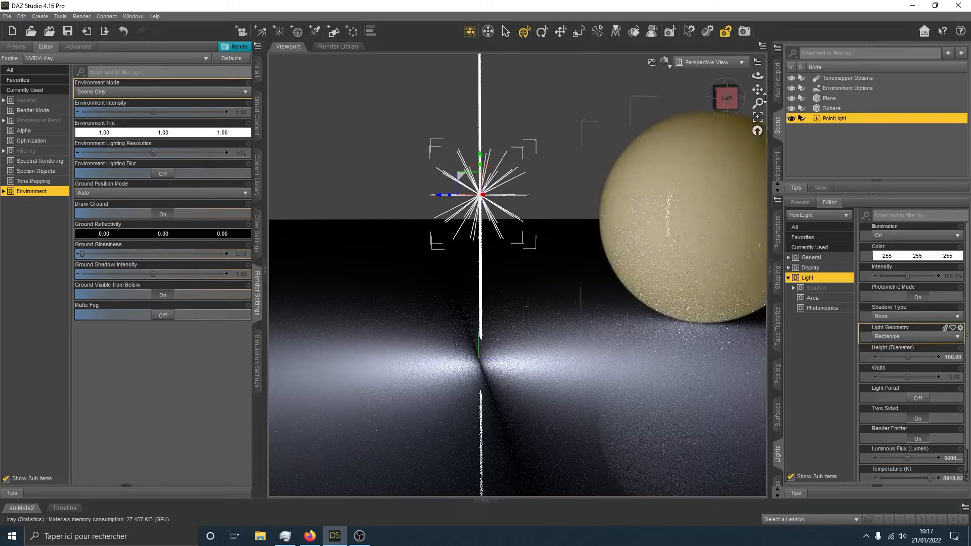
mouse_move(726, 98)
mouse_down()
mouse_move(710, 99)
mouse_move(745, 99)
mouse_up()
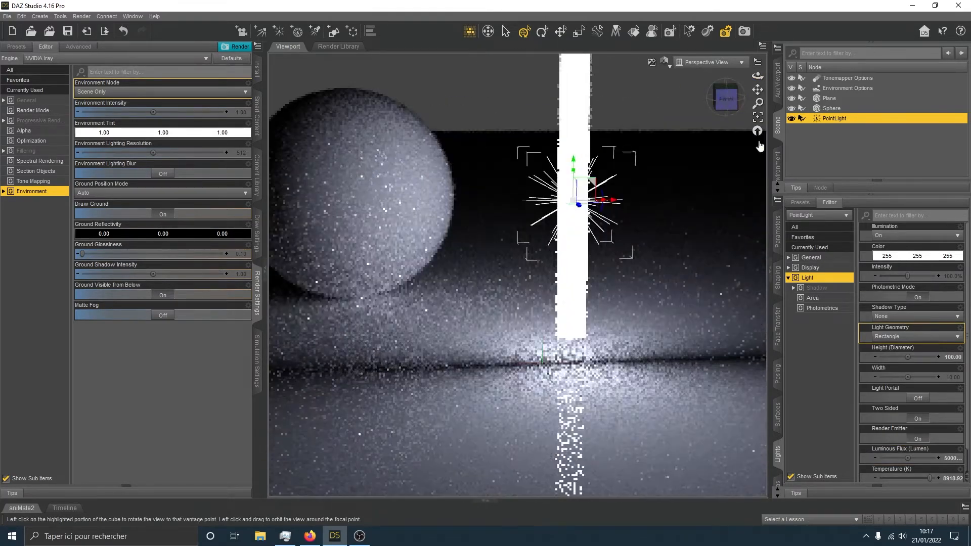
Step: Set the rectangular light's height to 50 and its width to 50
click(953, 356)
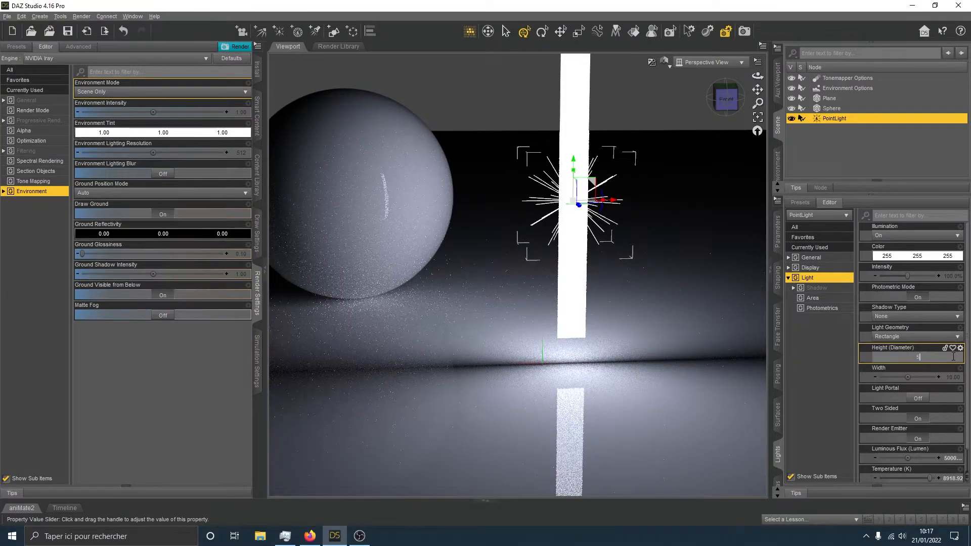
text(50)
key(Return)
click(956, 377)
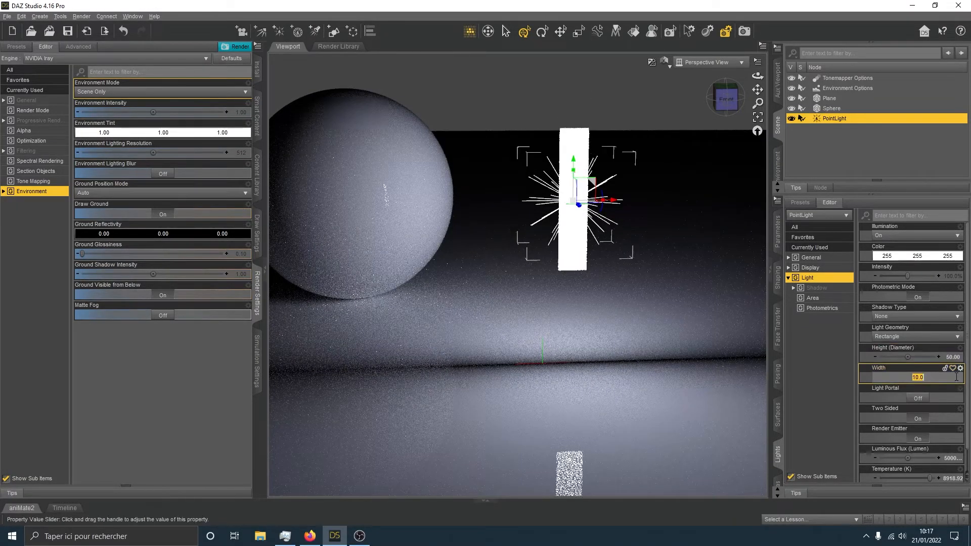
text(50)
key(Return)
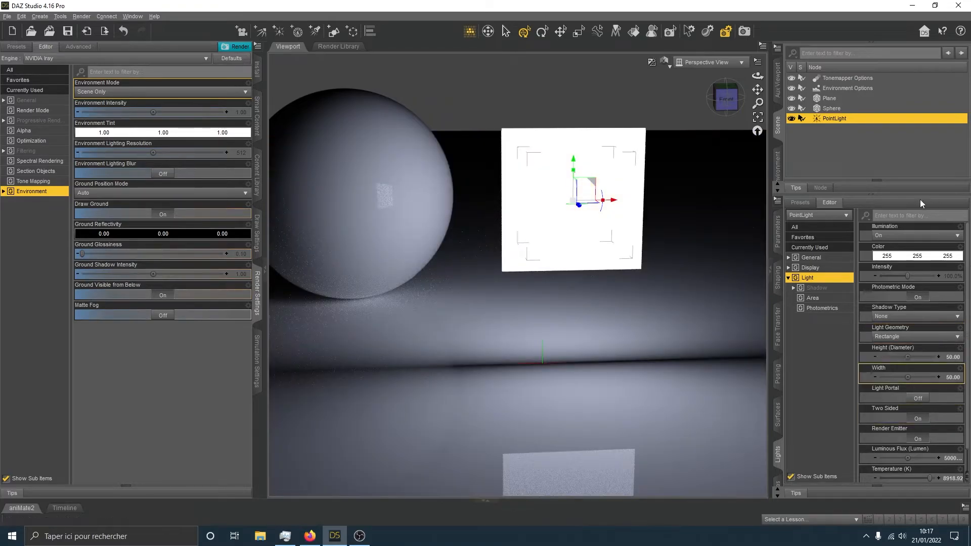
Step: Set the rectangular light's overall scale to 500% and examine its lighting on the plane and sphere from several angles
click(809, 257)
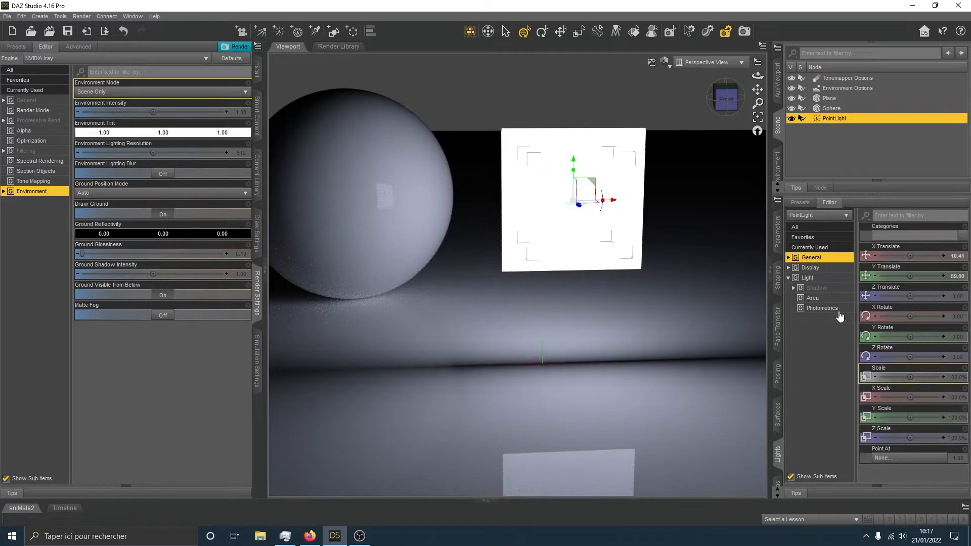
double_click(912, 377)
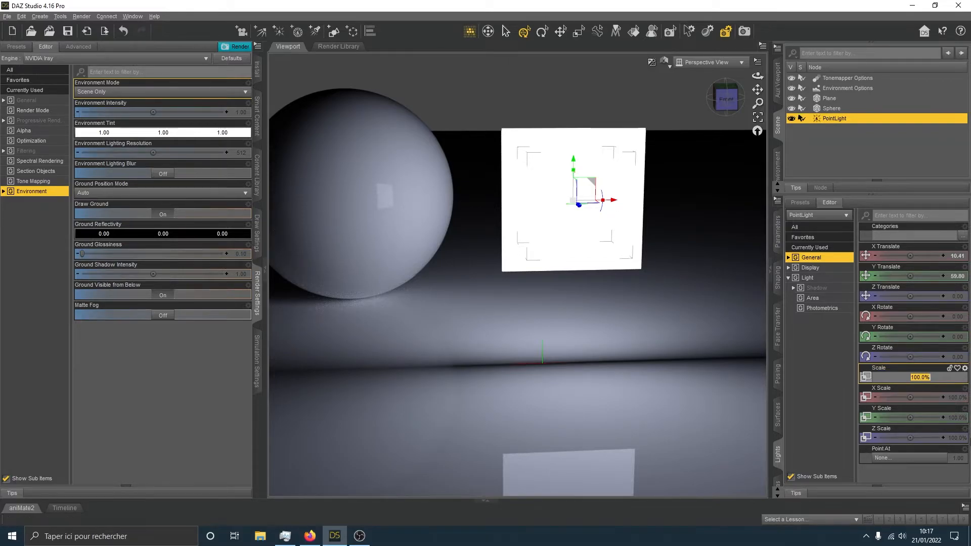
text(500)
key(Return)
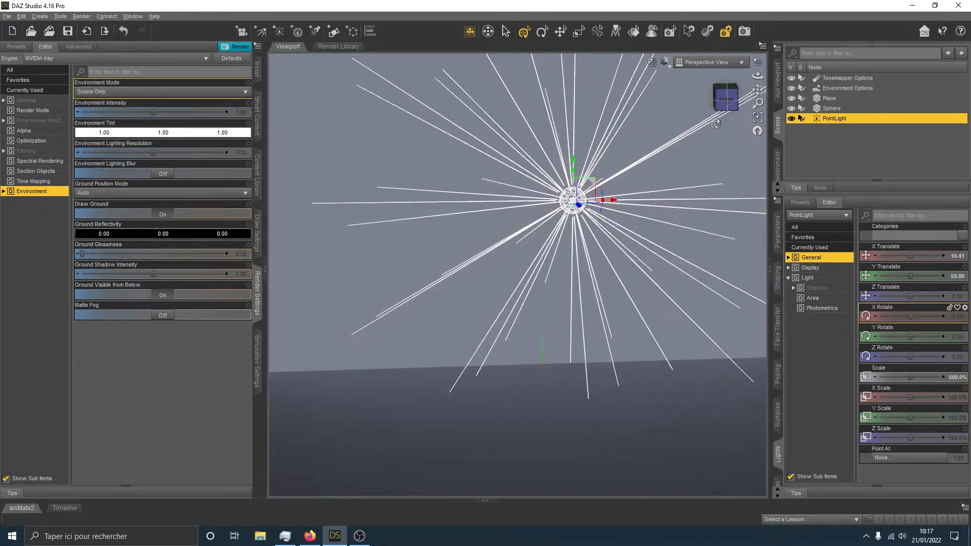
click(723, 104)
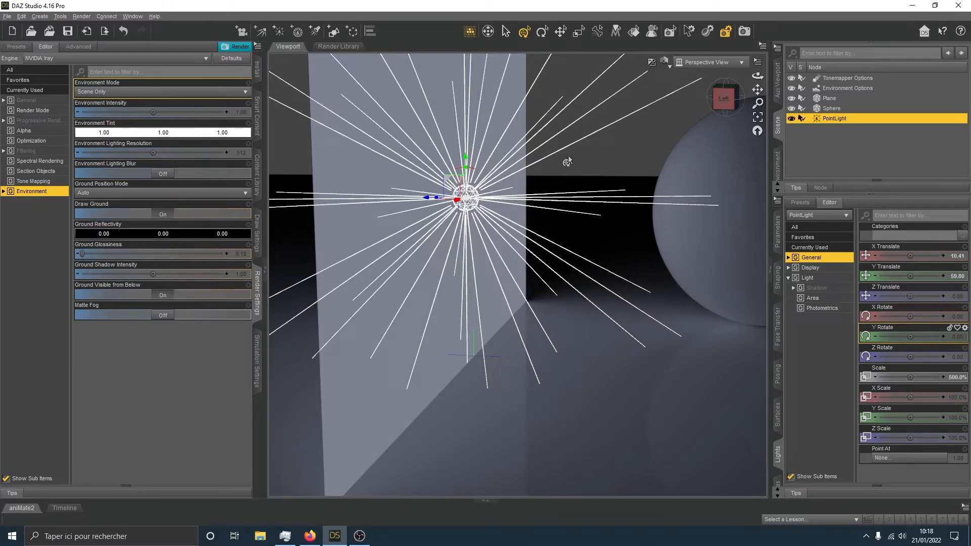
drag(725, 105, 564, 108)
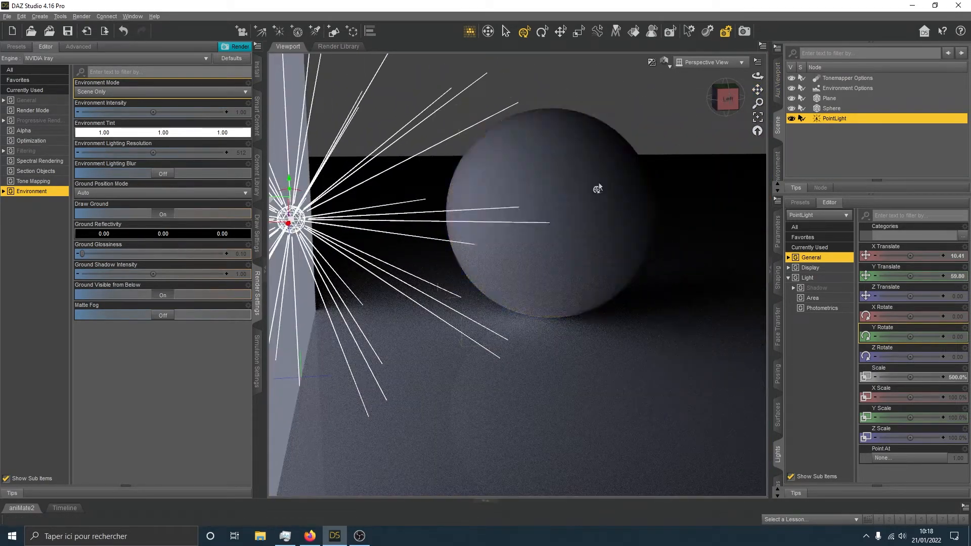
drag(724, 99, 913, 107)
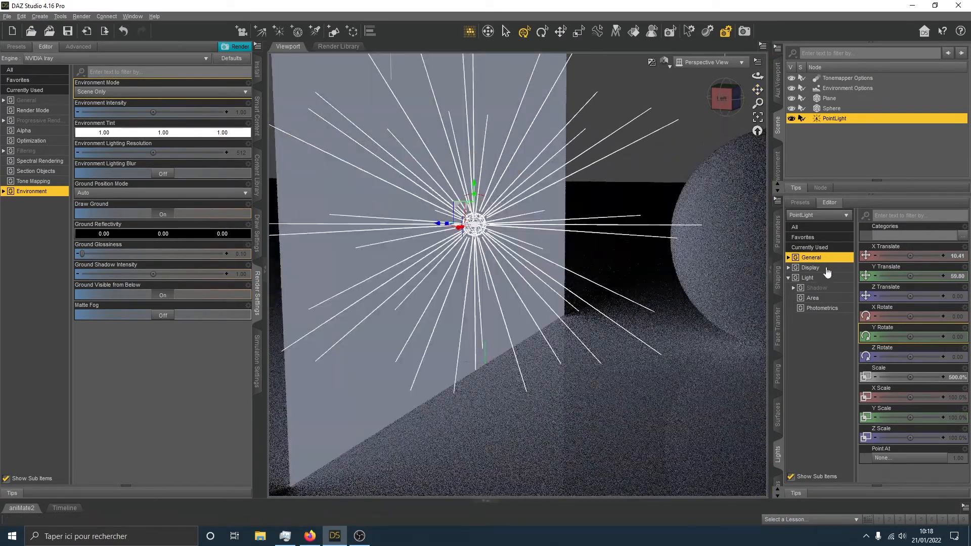
Step: Open the rectangular light's photometric settings
click(821, 308)
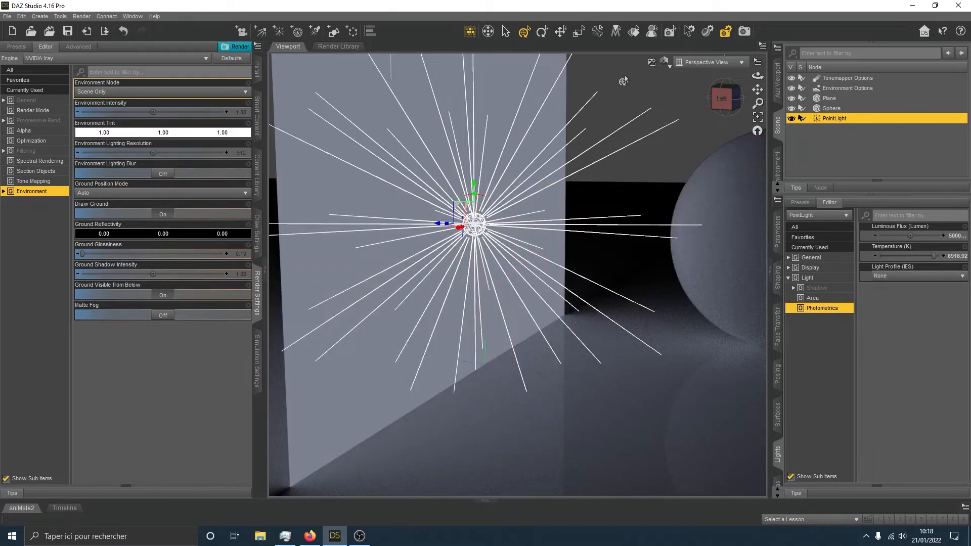